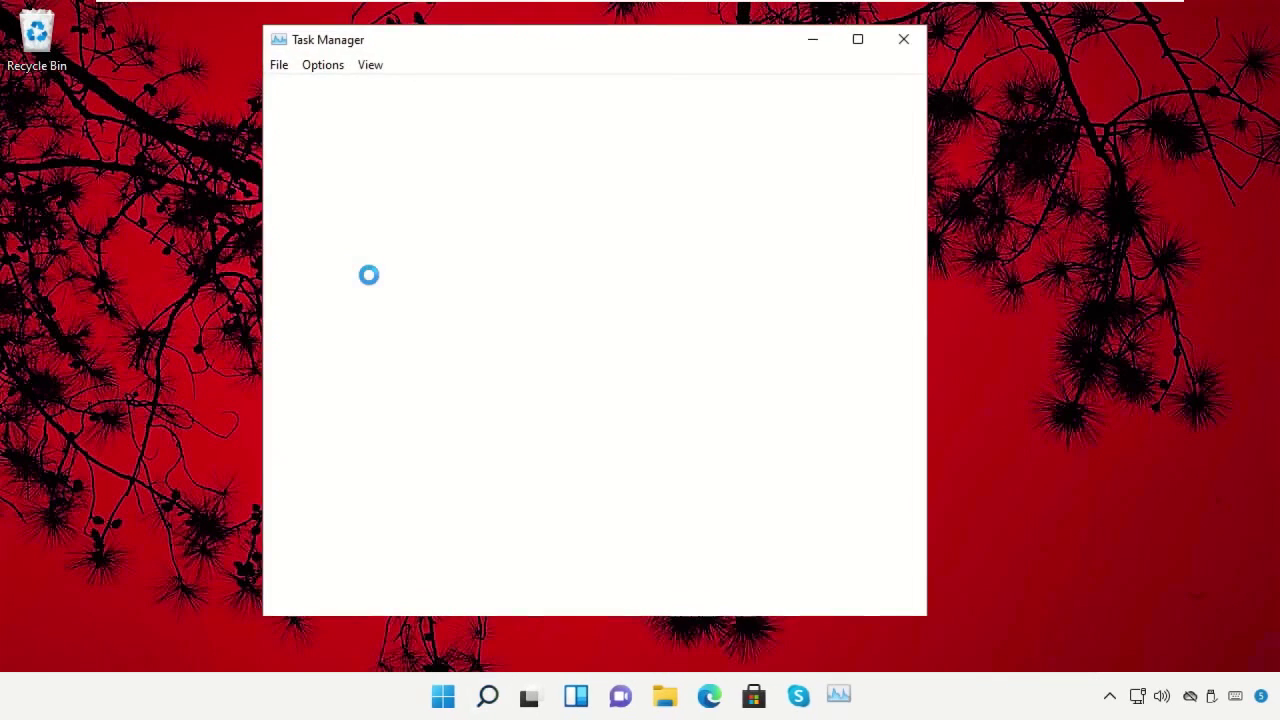
- Start creating a new task in Task Manager and browse to Local Disk (C:) for its program
{"action": "left_click", "coordinate": [279, 65]}
{"action": "left_click", "coordinate": [308, 90]}
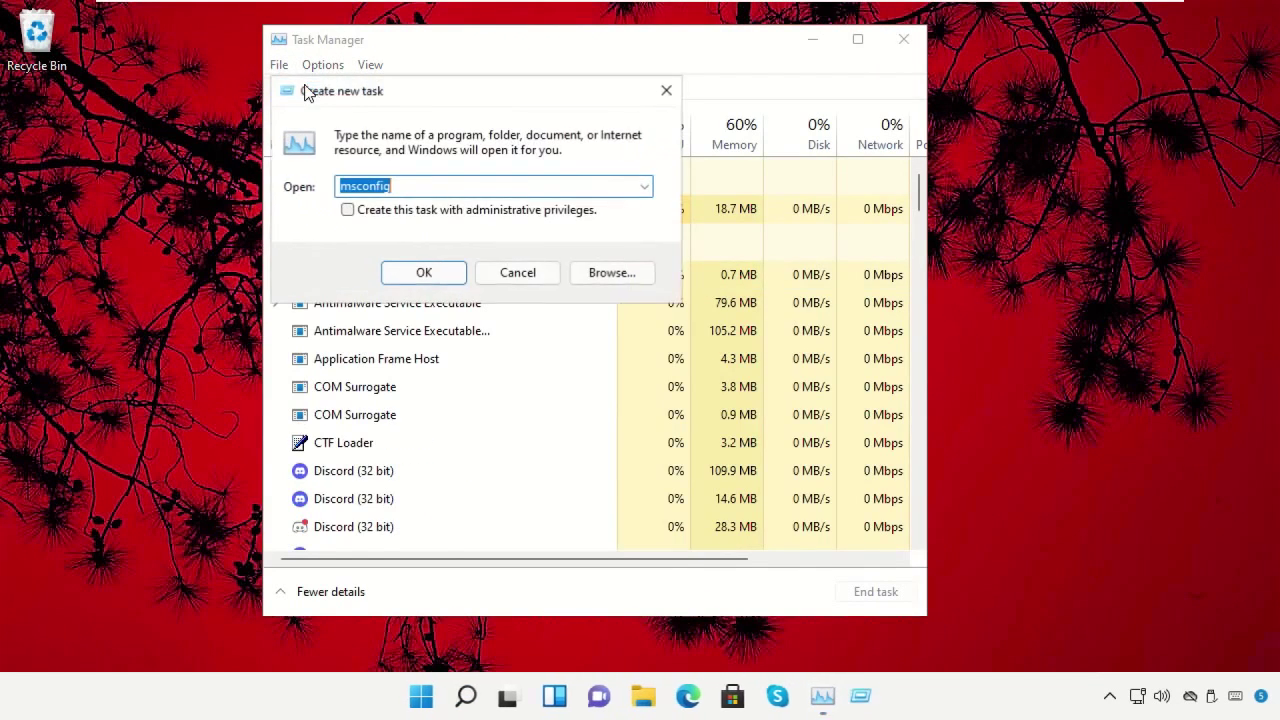
{"action": "left_click", "coordinate": [612, 276]}
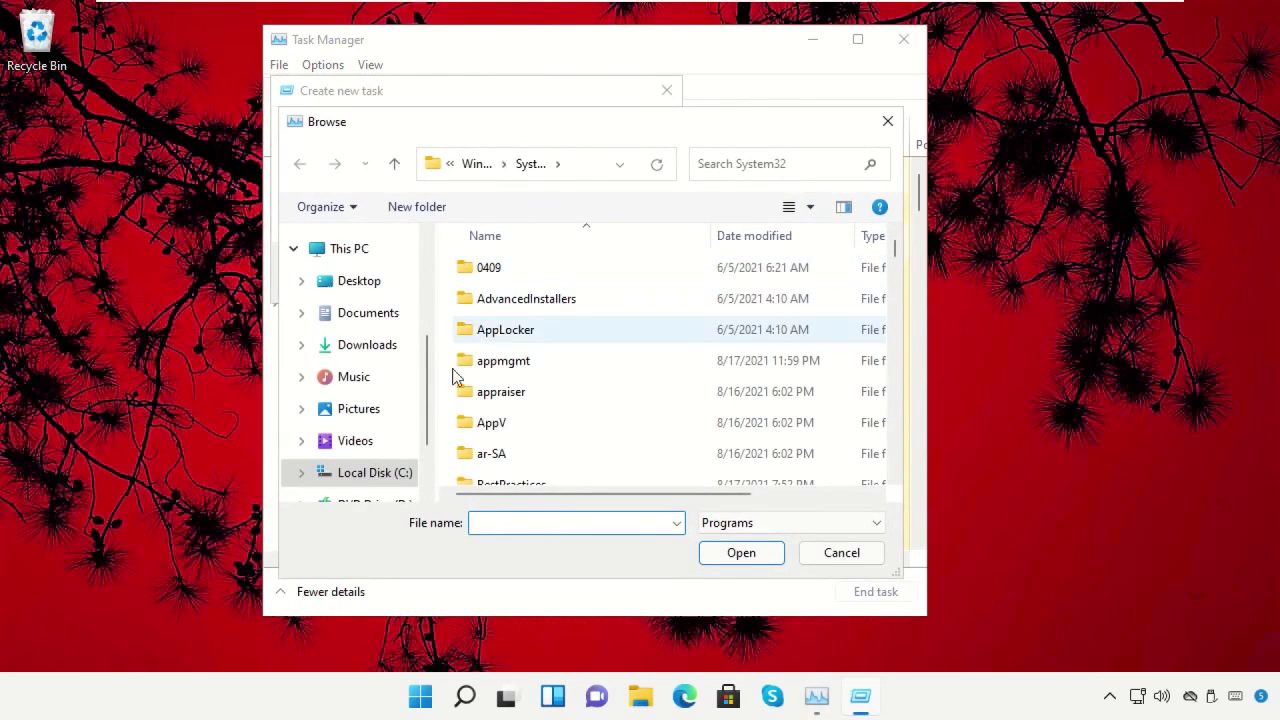
{"action": "left_click", "coordinate": [378, 476]}
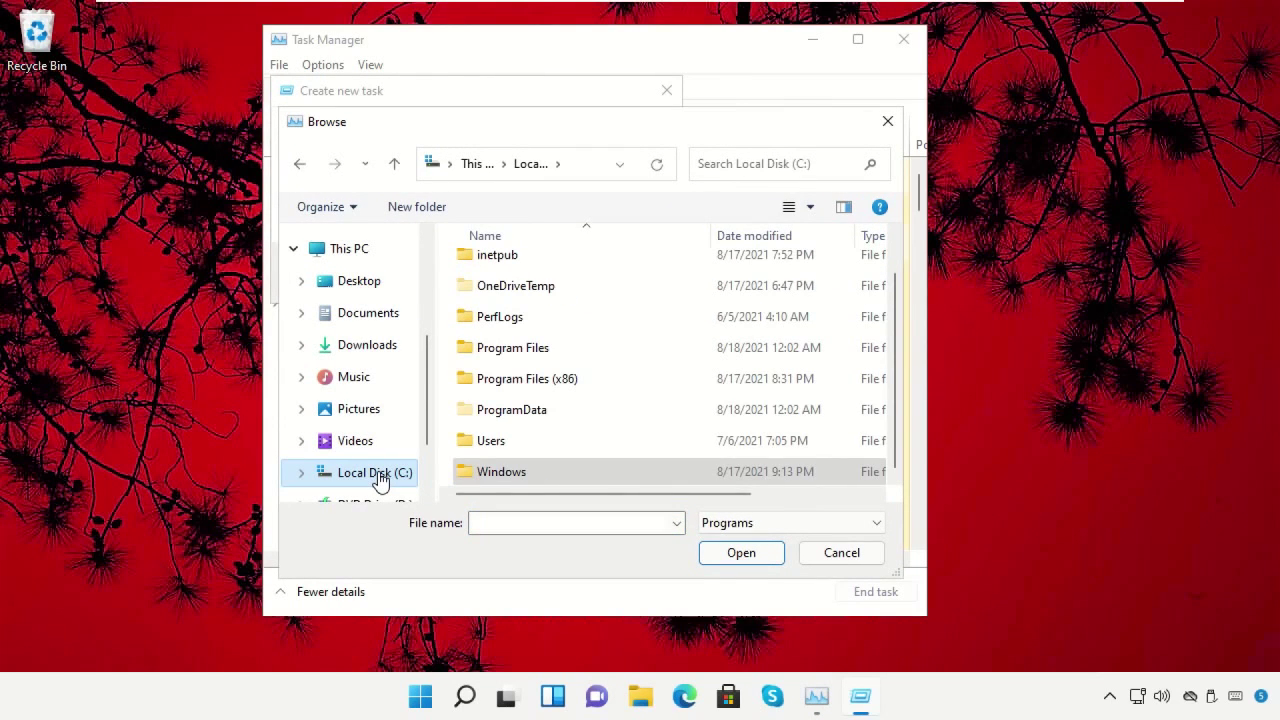
{"action": "left_click", "coordinate": [357, 250]}
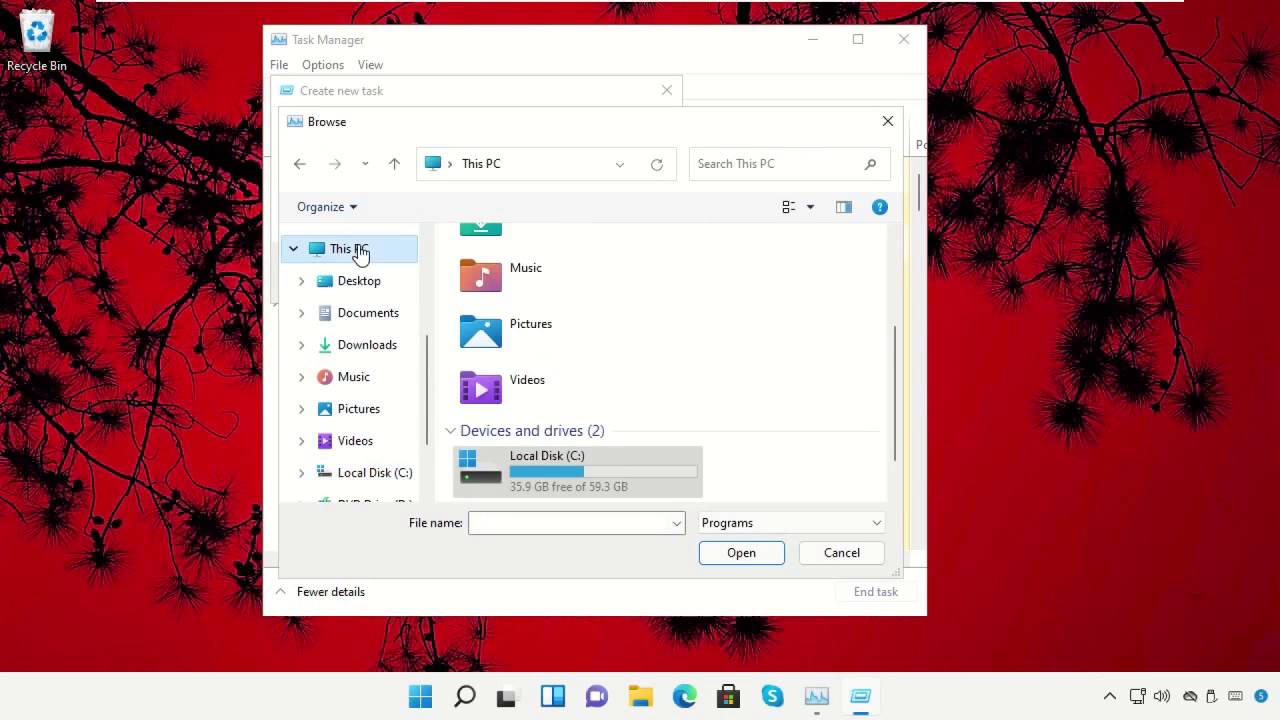
{"action": "double_click", "coordinate": [543, 462]}
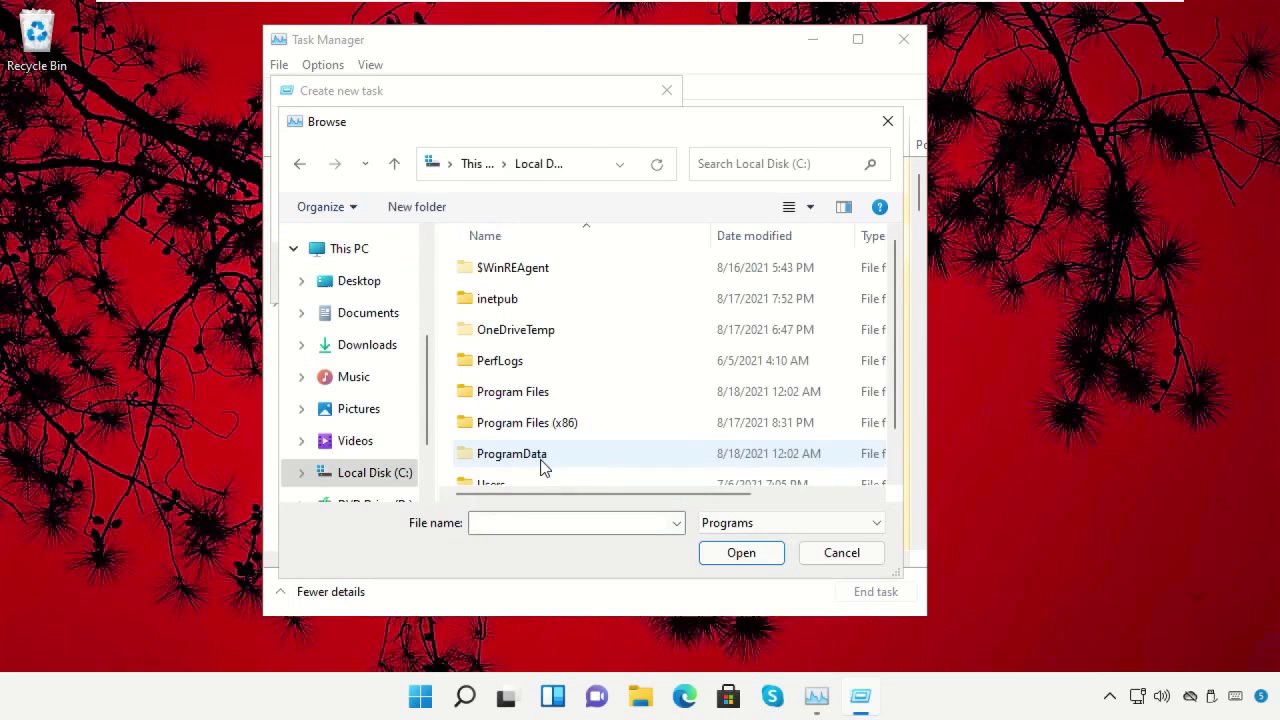
- Open the System32 folder inside the Windows folder of Local Disk (C:)
{"action": "scroll", "coordinate": [548, 425], "scroll_direction": "down", "scroll_amount": 1}
{"action": "left_click", "coordinate": [530, 472]}
{"action": "double_click", "coordinate": [530, 472]}
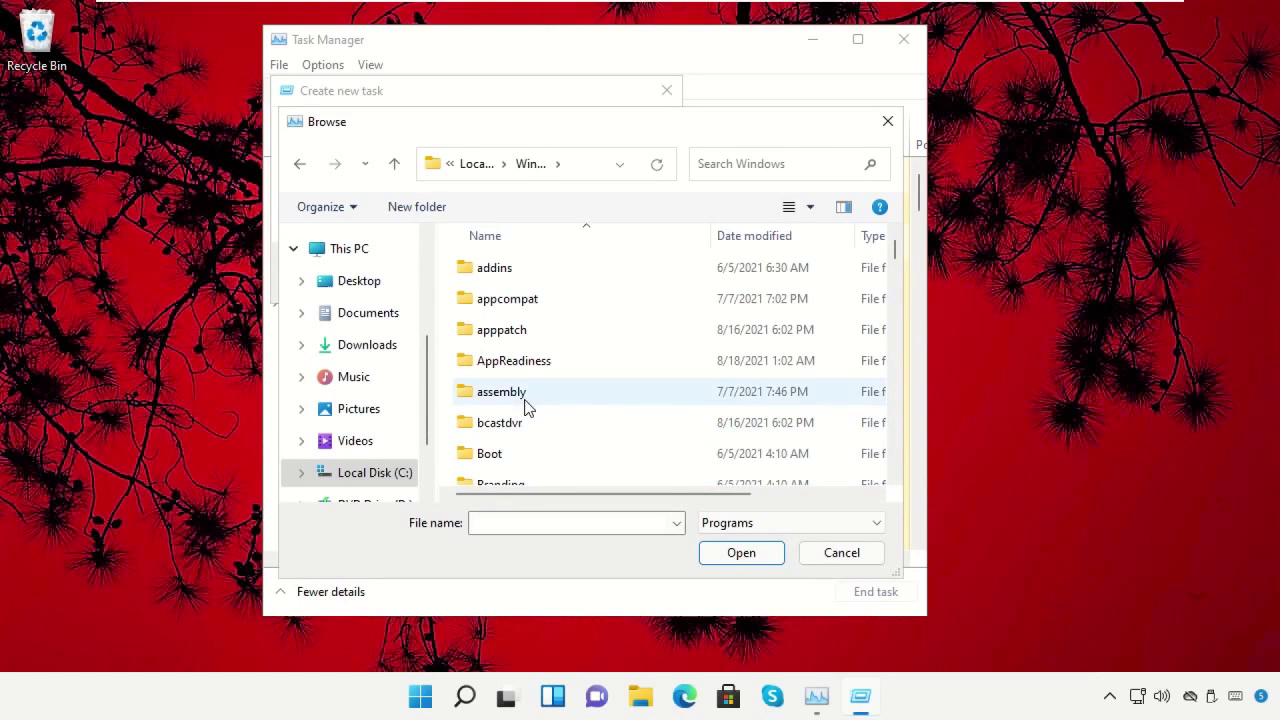
{"action": "scroll", "coordinate": [527, 407], "scroll_direction": "down", "scroll_amount": 3}
{"action": "scroll", "coordinate": [527, 407], "scroll_direction": "down", "scroll_amount": 10}
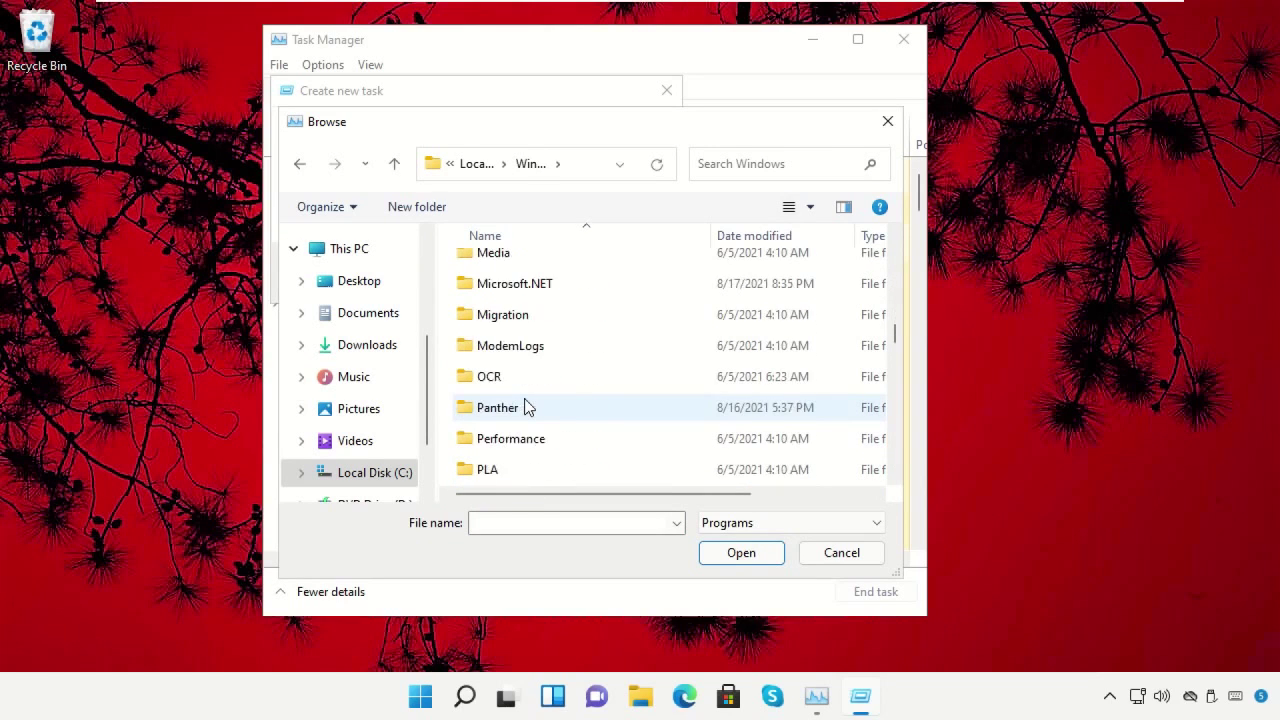
{"action": "scroll", "coordinate": [527, 407], "scroll_direction": "down", "scroll_amount": 5}
{"action": "left_click", "coordinate": [537, 384]}
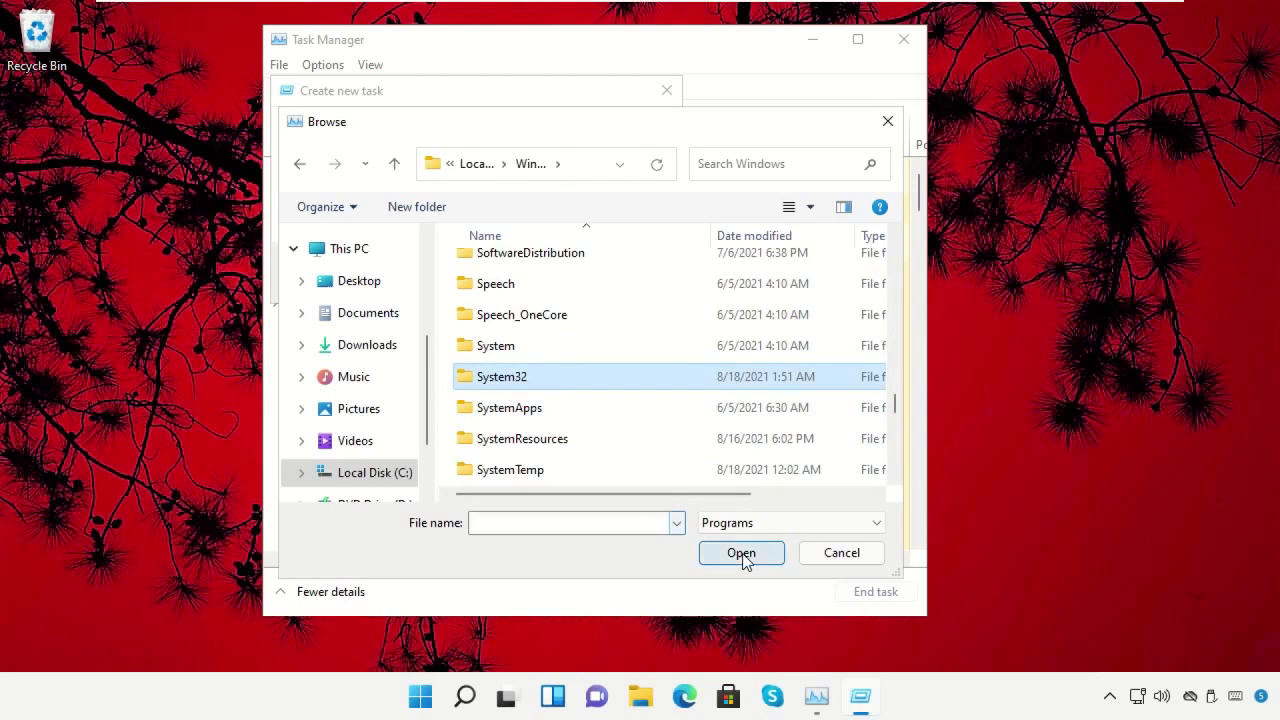
{"action": "left_click", "coordinate": [743, 556]}
- Choose the cmd application from System32 as the program for the new task
{"action": "left_click", "coordinate": [541, 412]}
{"action": "type", "text": "cs"}
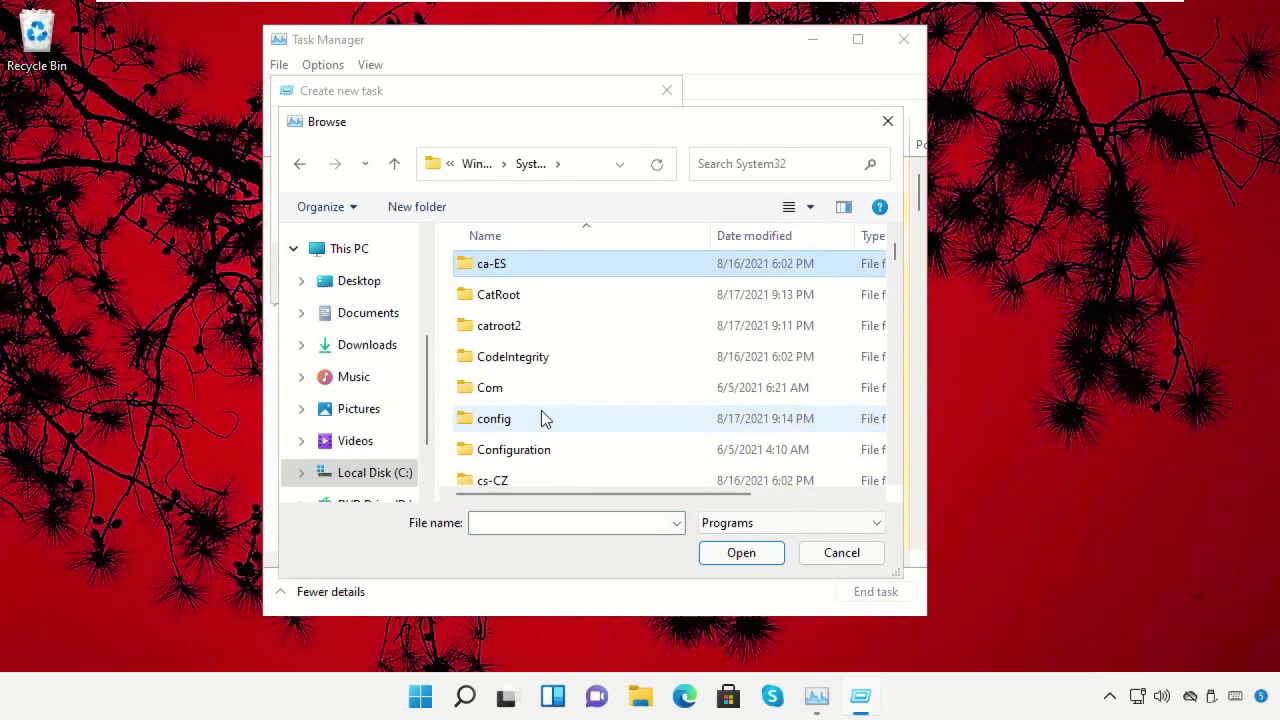
{"action": "type", "text": "ch"}
{"action": "scroll", "coordinate": [543, 418], "scroll_direction": "down", "scroll_amount": 6}
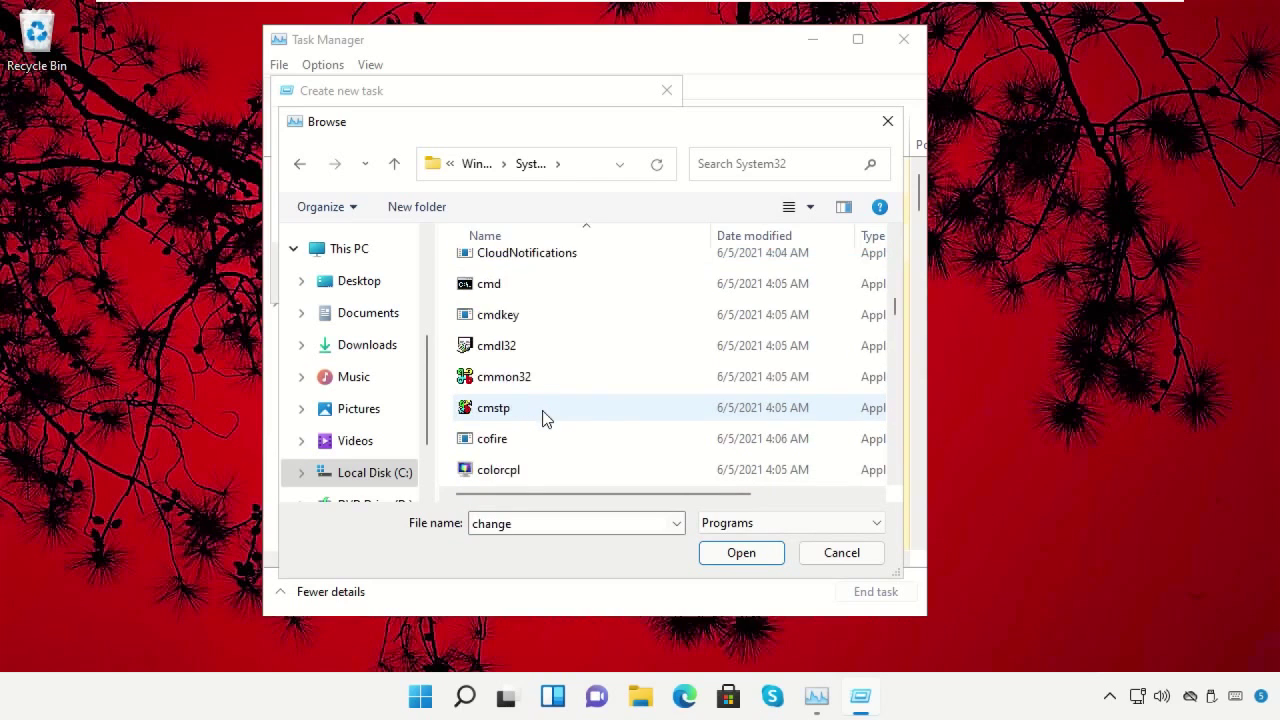
{"action": "scroll", "coordinate": [543, 418], "scroll_direction": "up", "scroll_amount": 1}
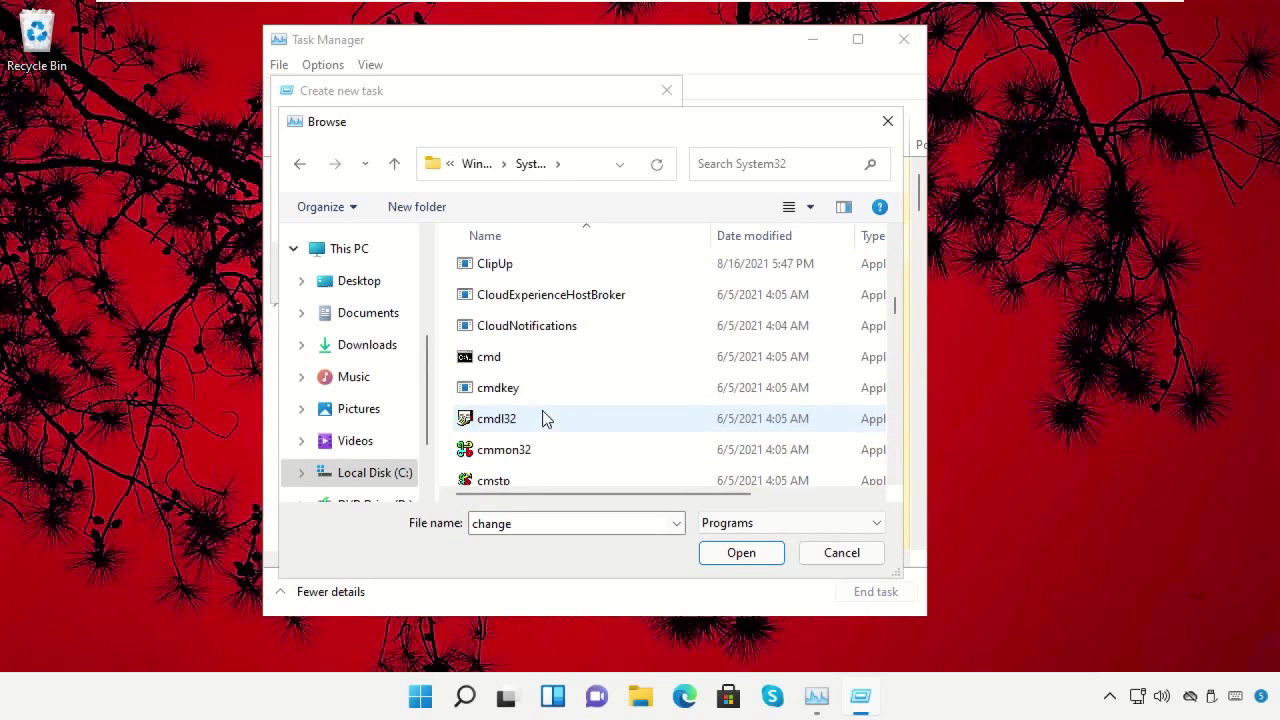
{"action": "left_click", "coordinate": [500, 366]}
{"action": "left_click", "coordinate": [740, 552]}
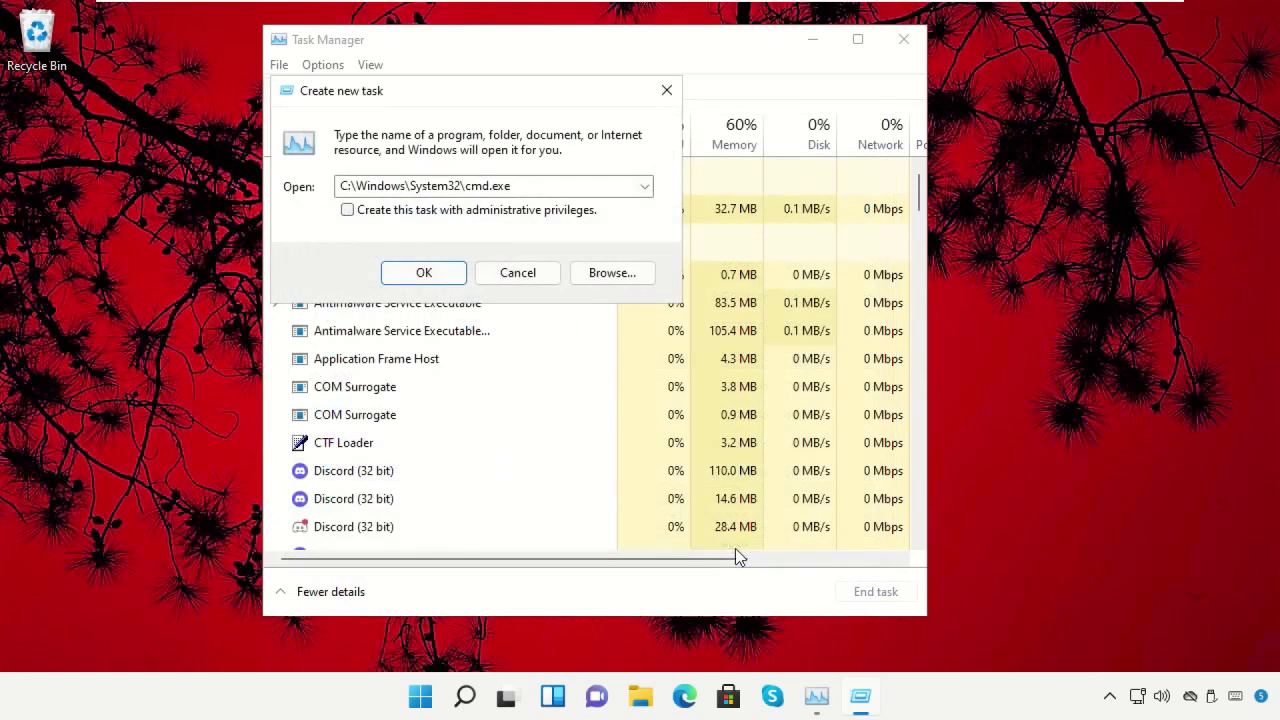
- Run the cmd.exe task with administrative privileges and close Task Manager
{"action": "left_click", "coordinate": [347, 211]}
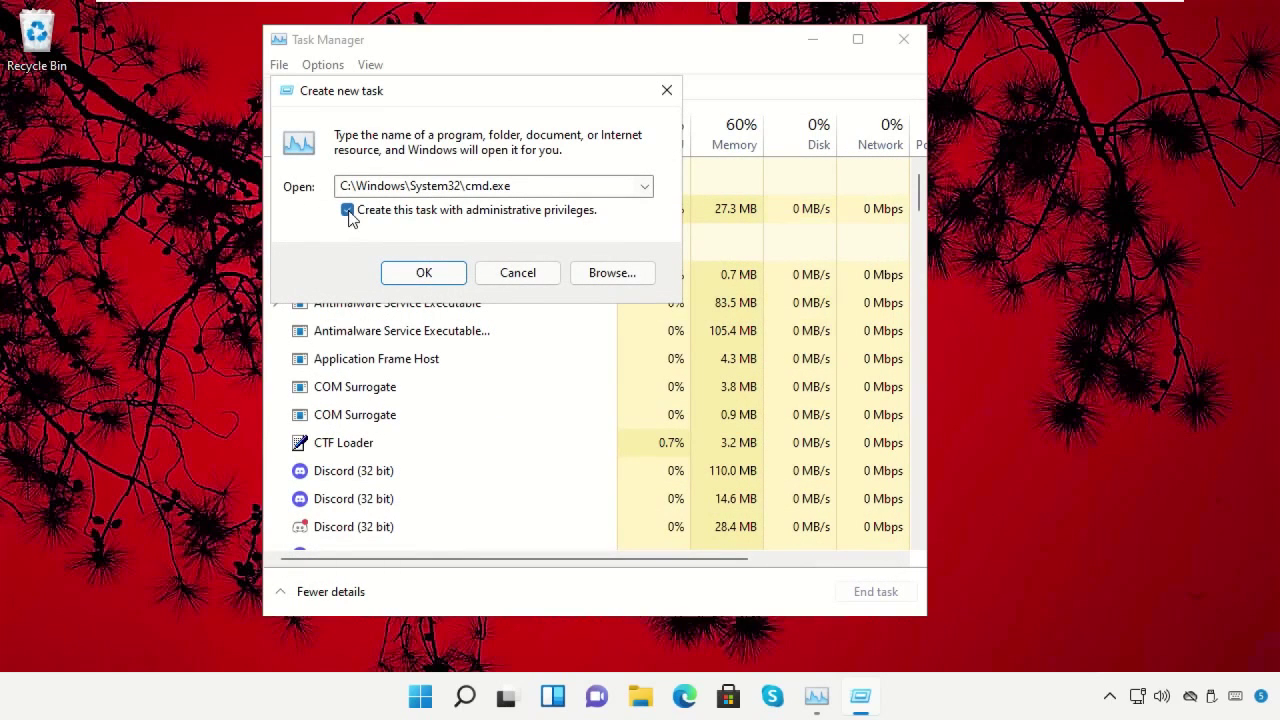
{"action": "left_click", "coordinate": [424, 275]}
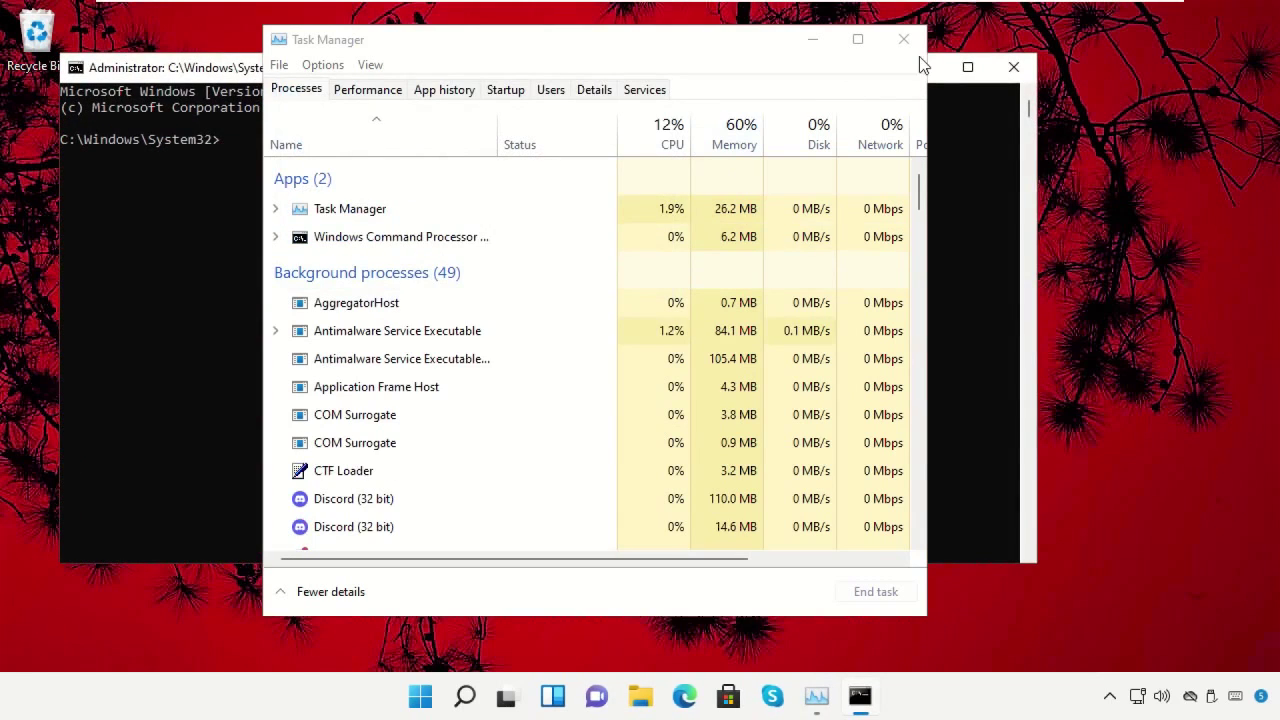
{"action": "left_click", "coordinate": [904, 39]}
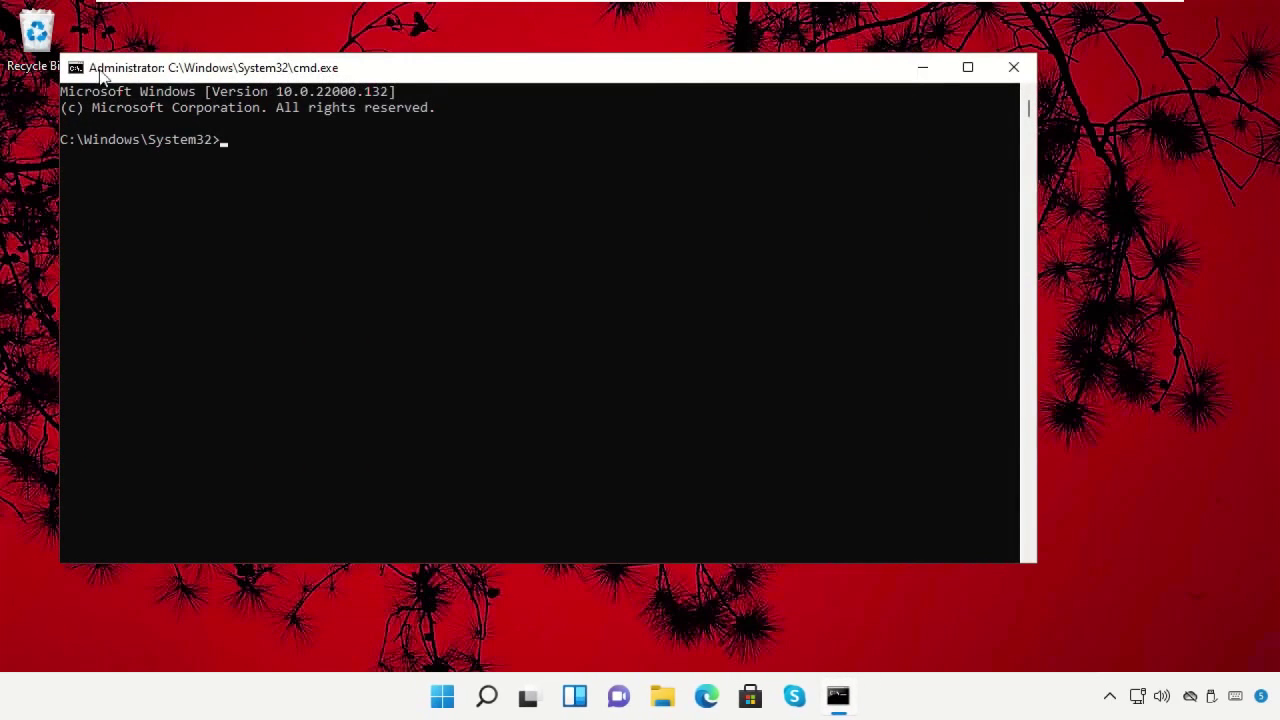
- Shrink the Command Prompt window, run gpupdate to refresh the policies, and exit the prompt
{"action": "left_click_drag", "start_coordinate": [60, 53], "coordinate": [302, 137]}
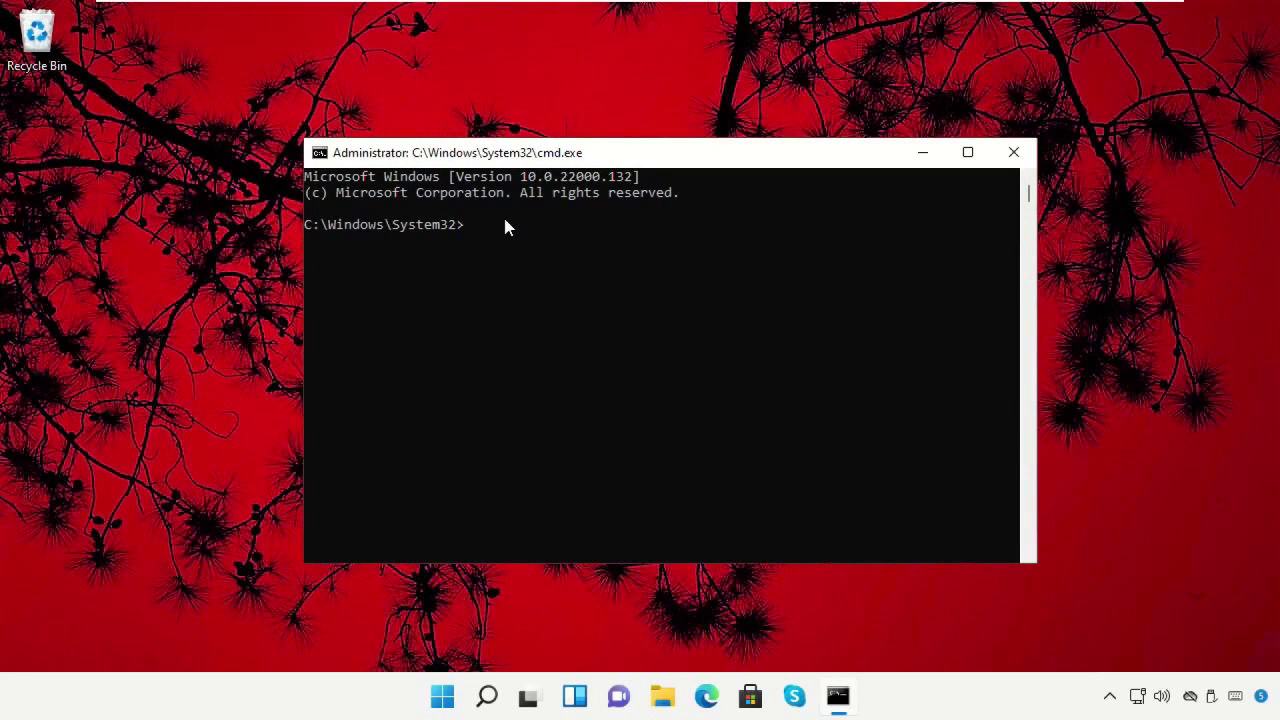
{"action": "type", "text": "pdate"}
{"action": "key", "text": "Return"}
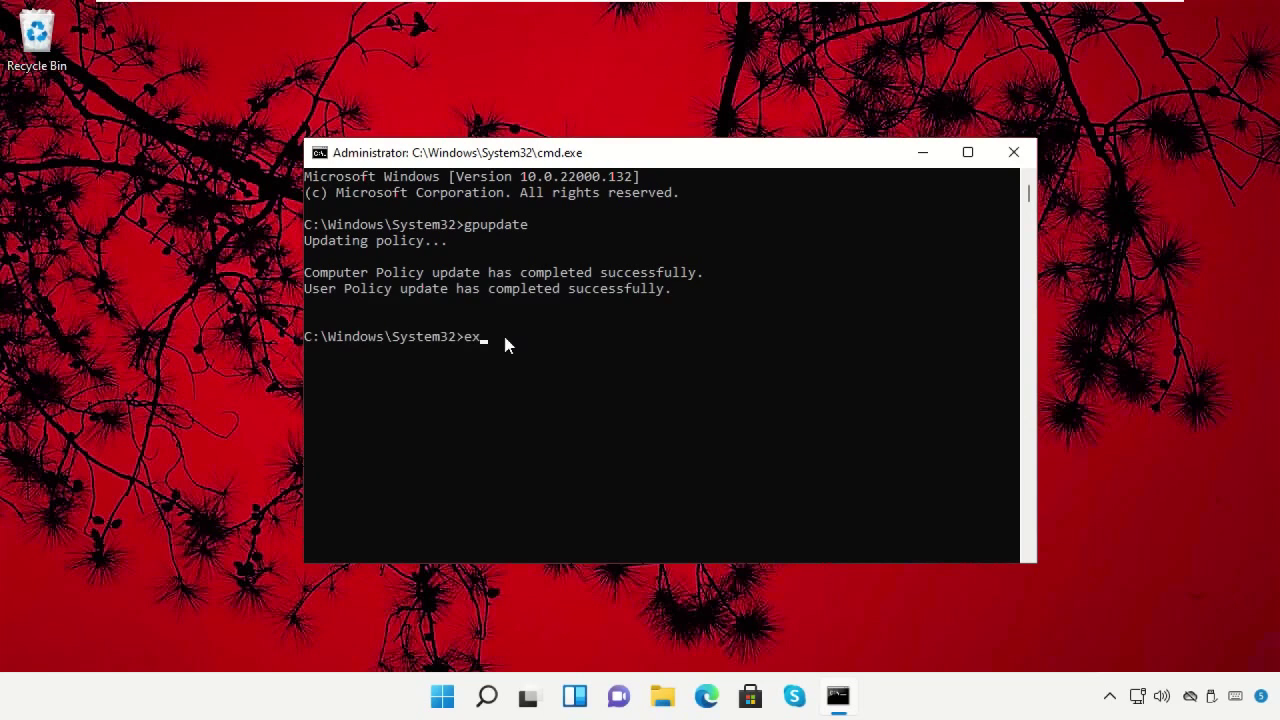
{"action": "key", "text": "Return"}
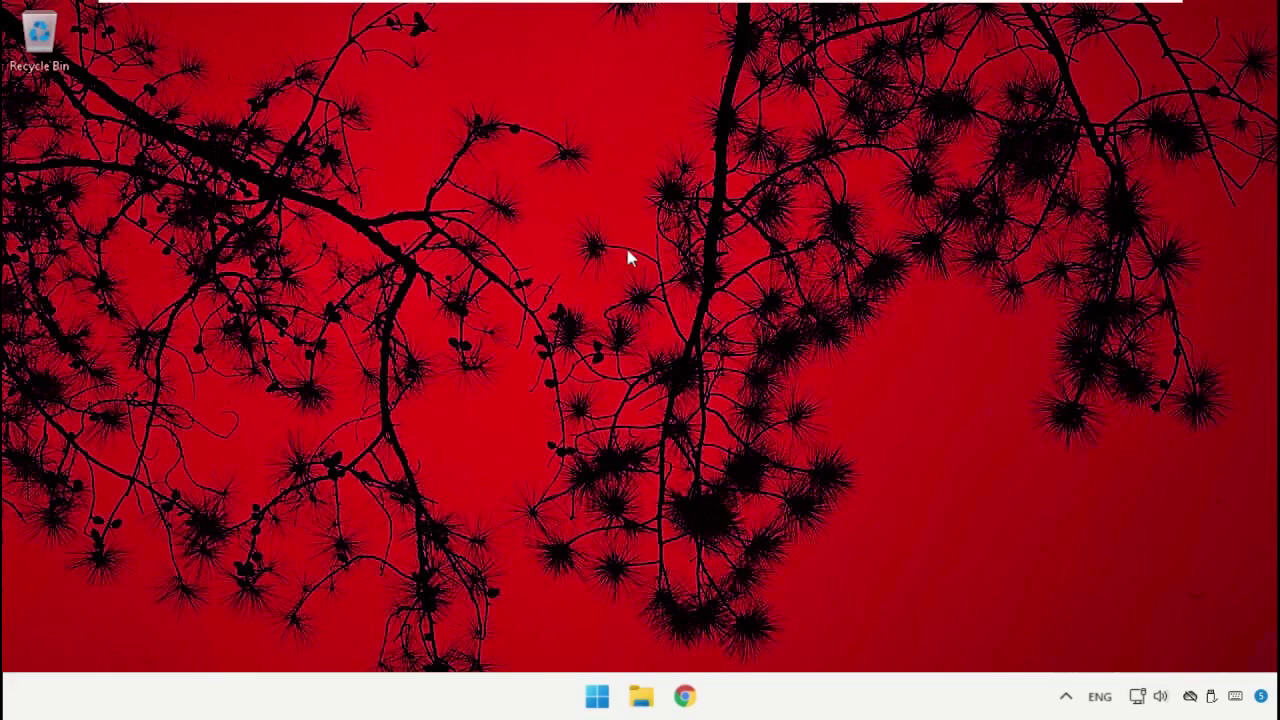
- Search Windows for "create restore", open Create a restore point, and move the System Properties window nearer the screen's centre
{"action": "left_click", "coordinate": [597, 696]}
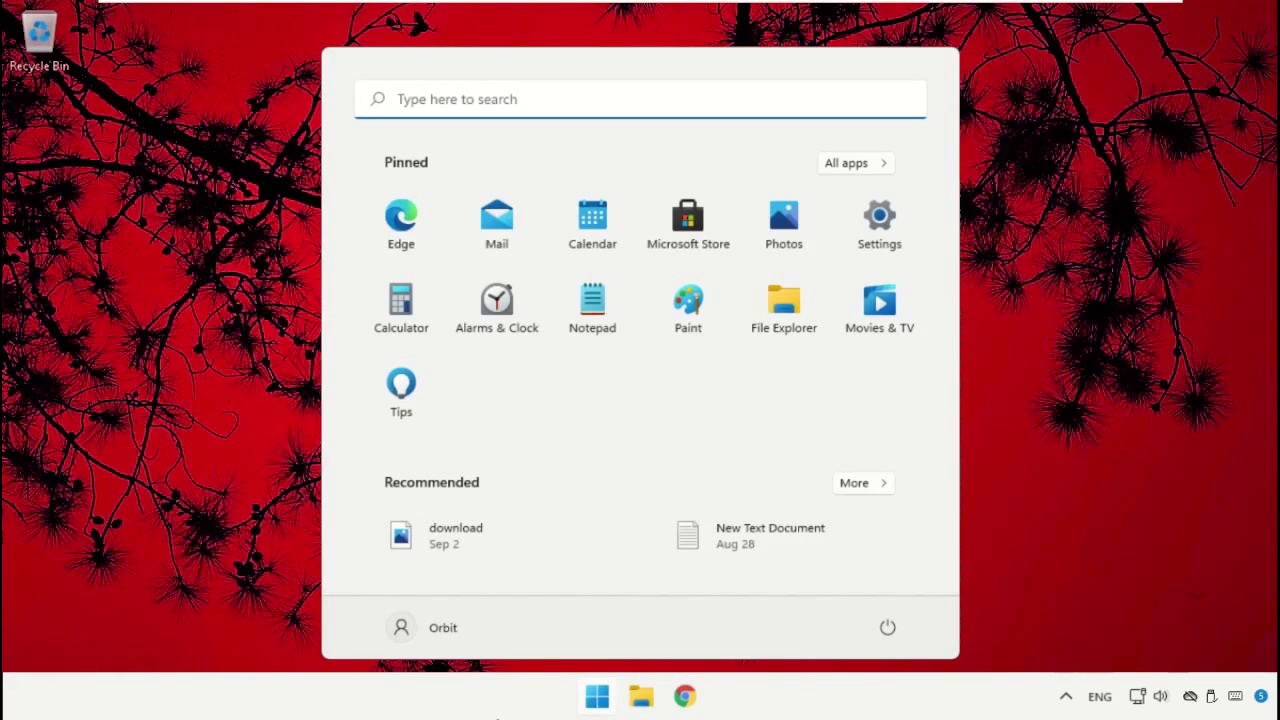
{"action": "type", "text": "create restore"}
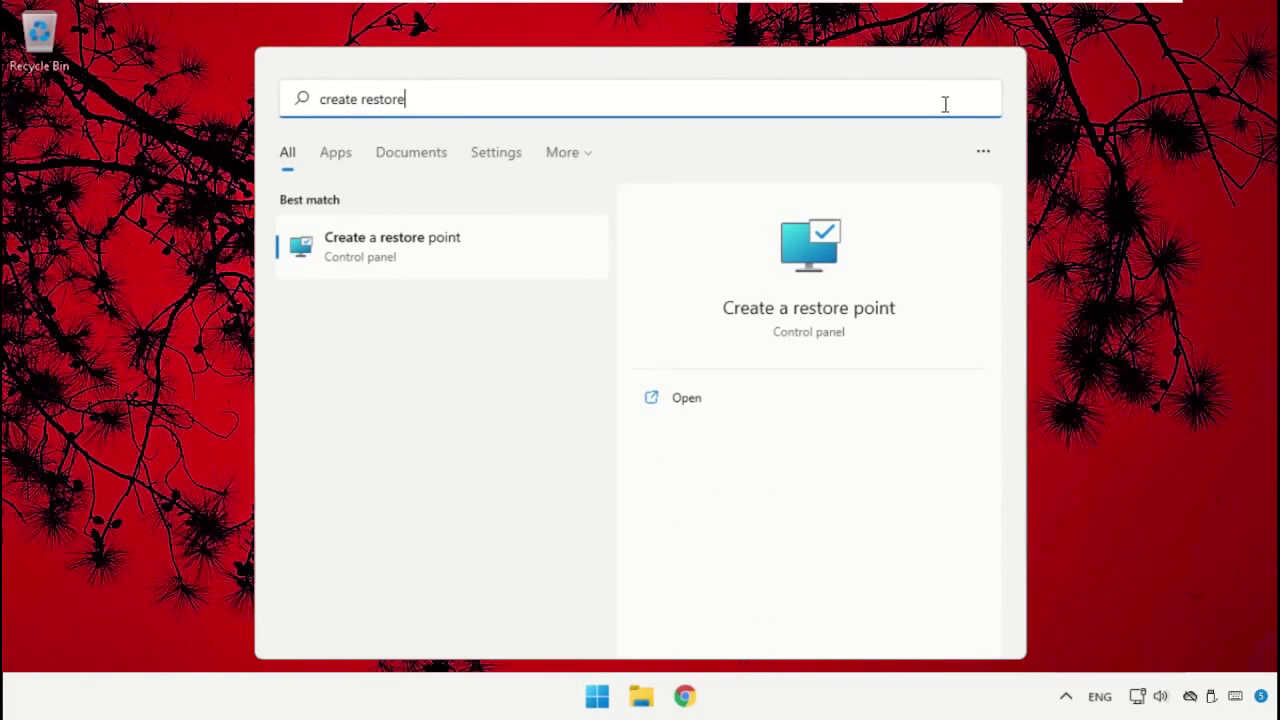
{"action": "left_click", "coordinate": [437, 249]}
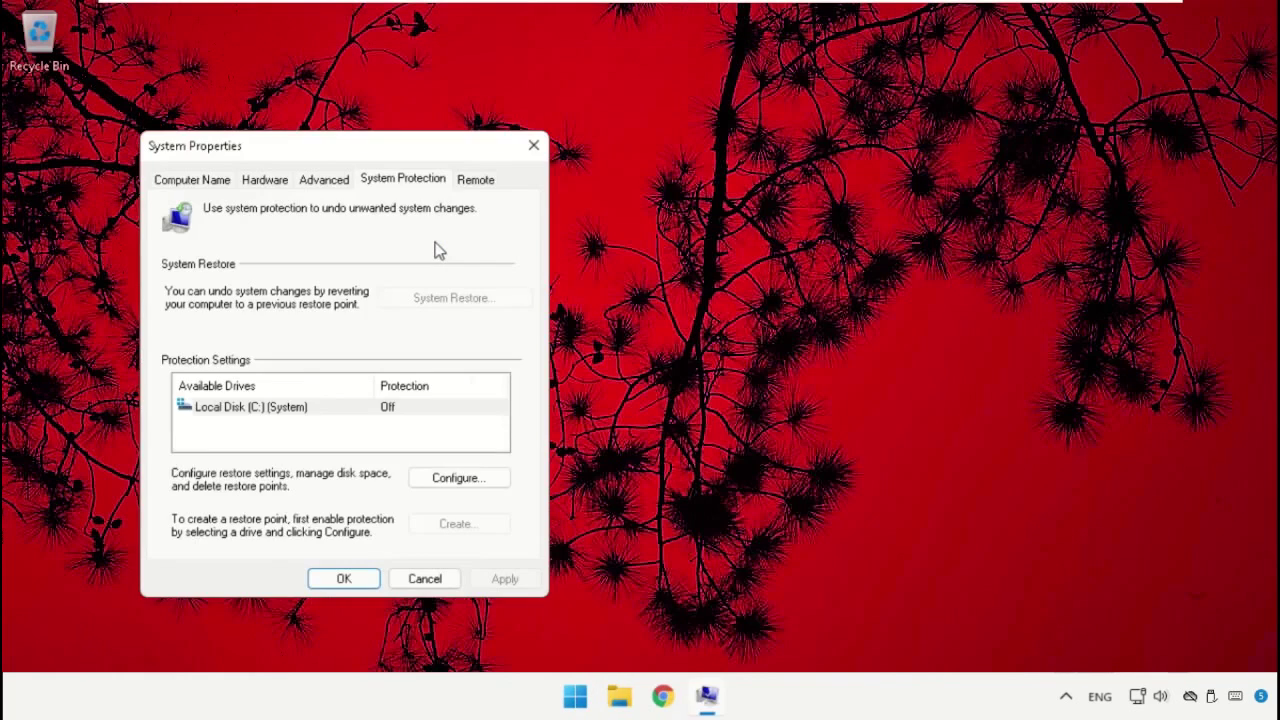
{"action": "left_click_drag", "start_coordinate": [414, 135], "coordinate": [791, 94]}
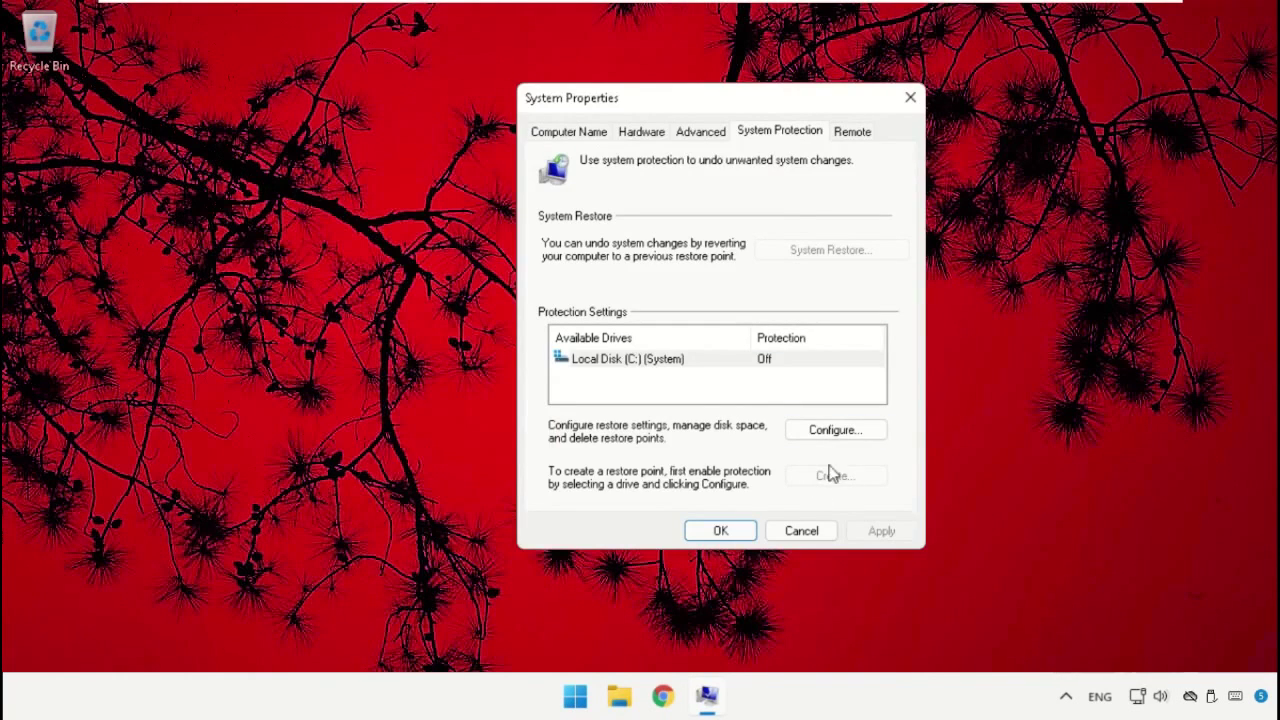
- Turn on system protection for Local Disk (C:) and apply the setting
{"action": "left_click", "coordinate": [752, 358]}
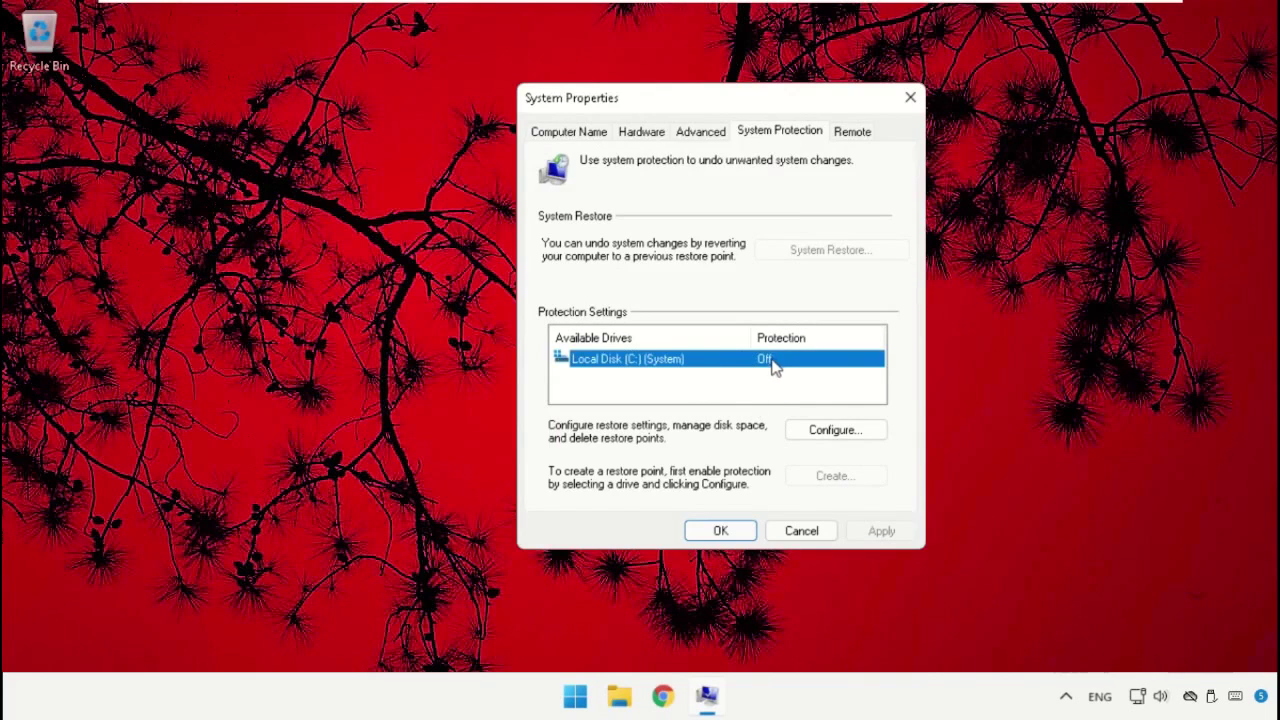
{"action": "left_click", "coordinate": [832, 430]}
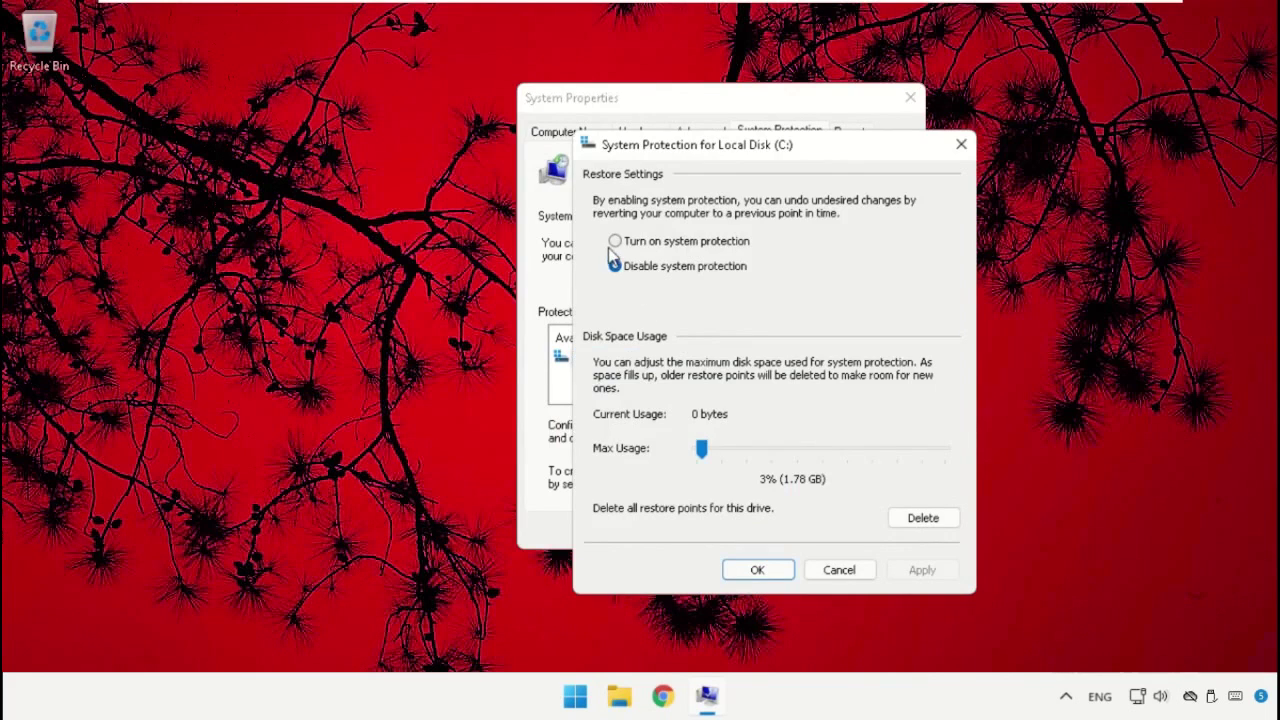
{"action": "left_click", "coordinate": [615, 241]}
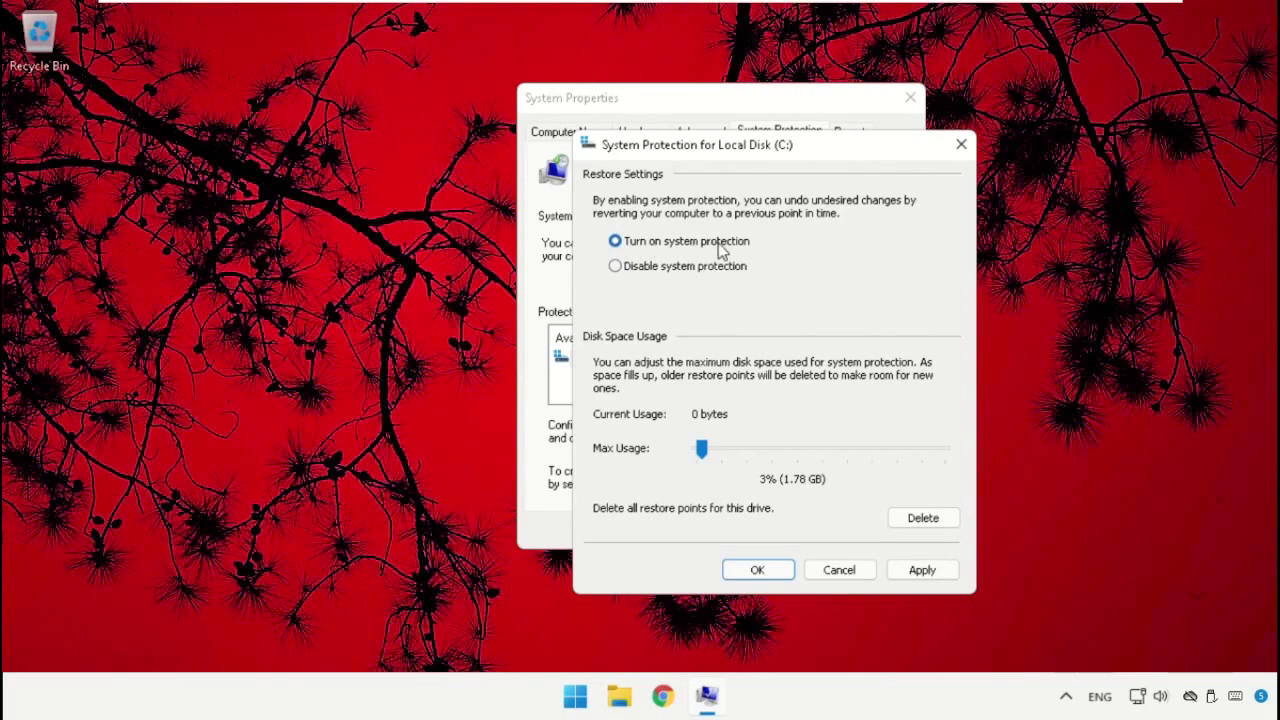
{"action": "left_click", "coordinate": [920, 570]}
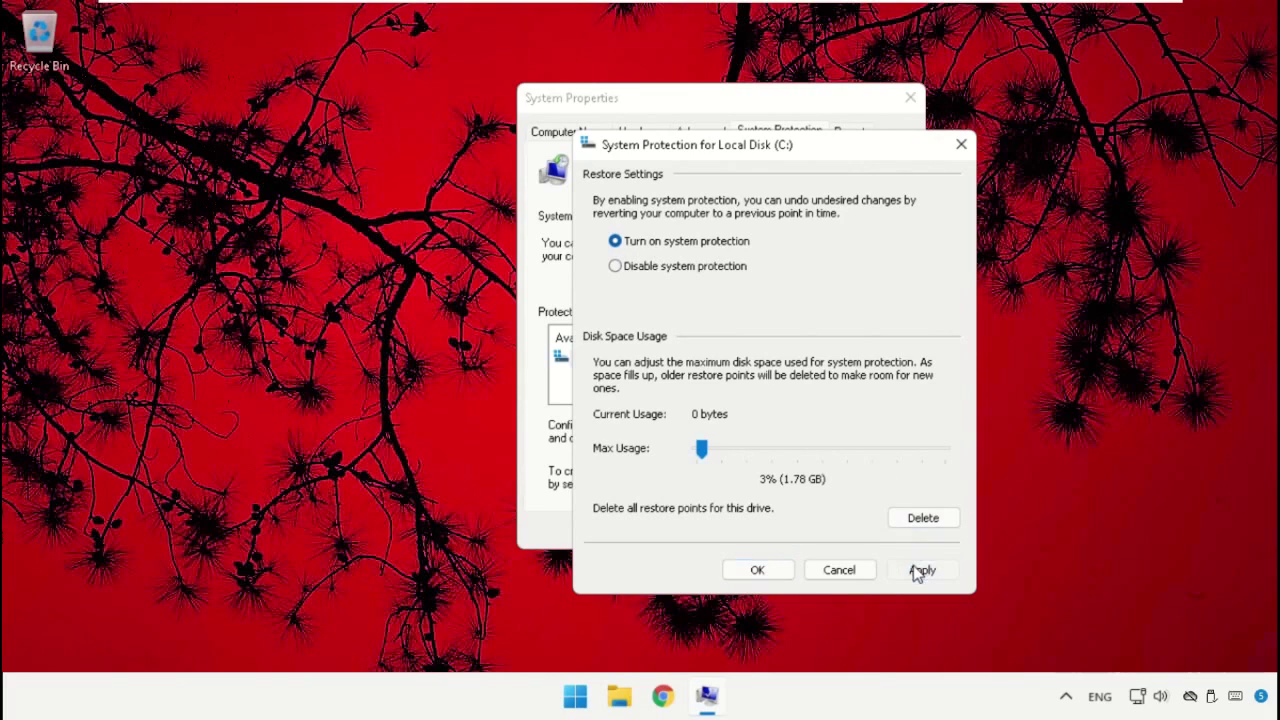
{"action": "left_click", "coordinate": [760, 569]}
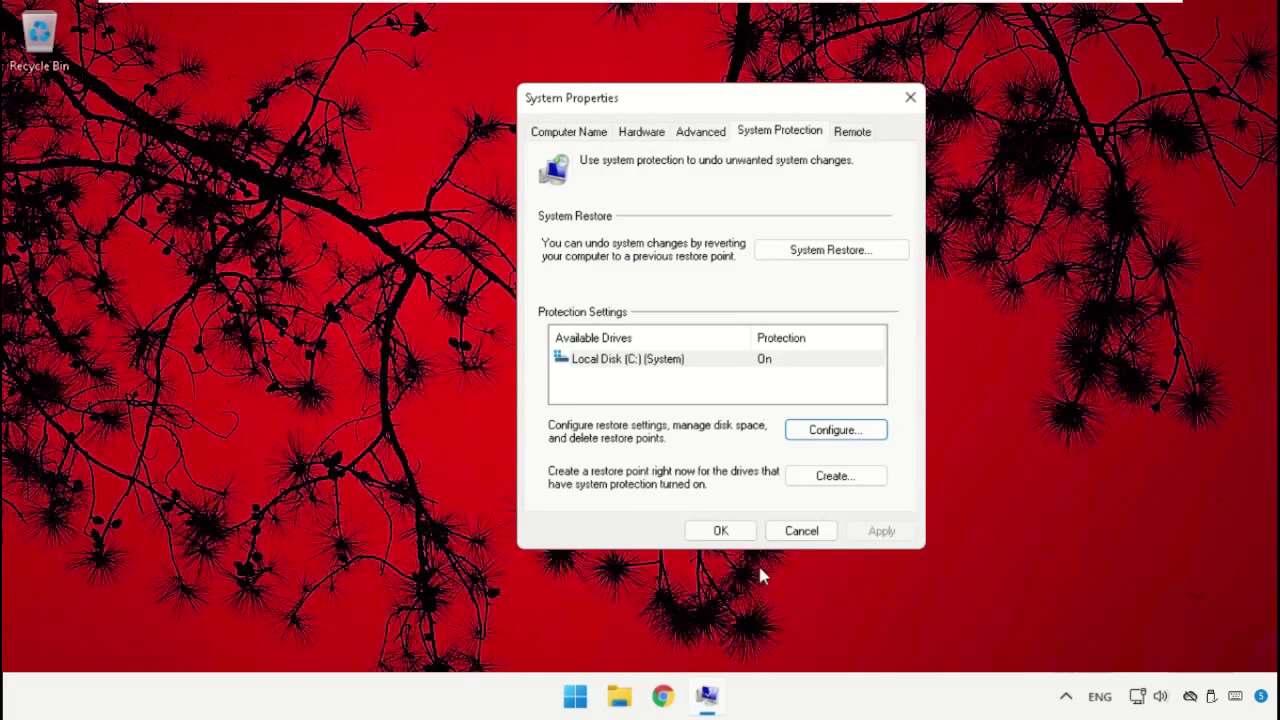
- Create a restore point described as "System Restore Point Two" and close System Properties
{"action": "left_click", "coordinate": [836, 477]}
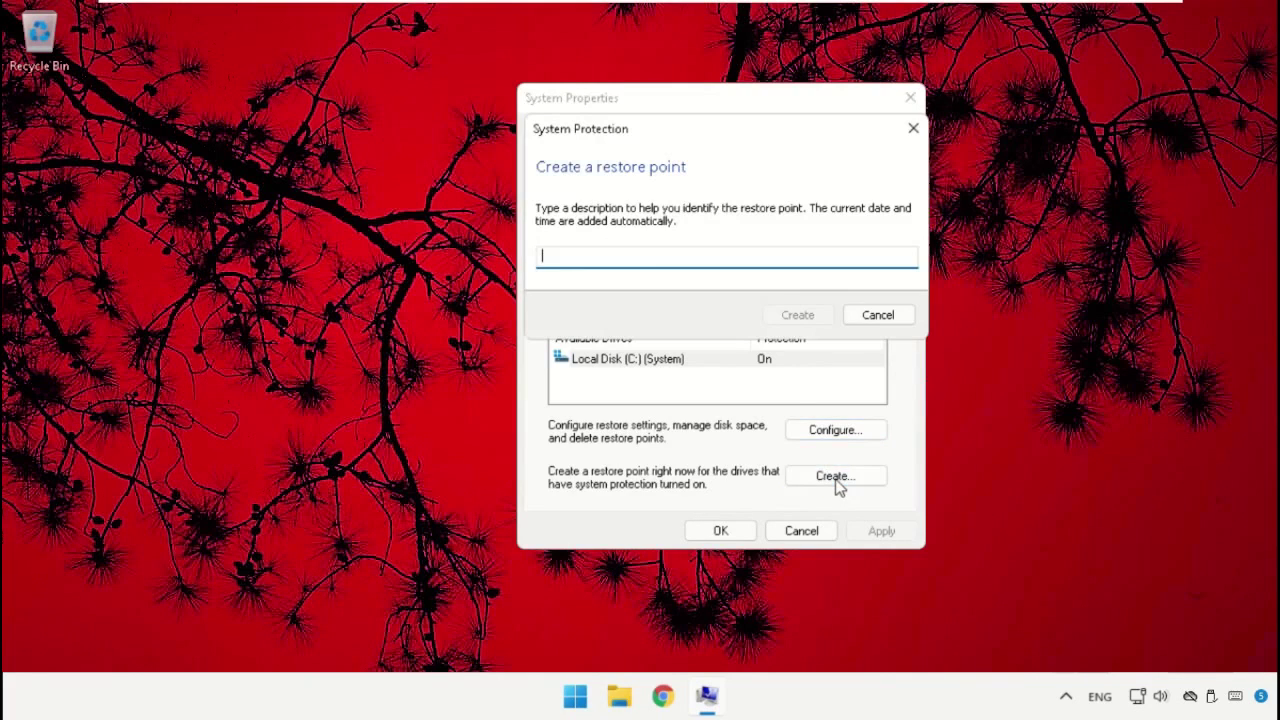
{"action": "type", "text": "System Resto"}
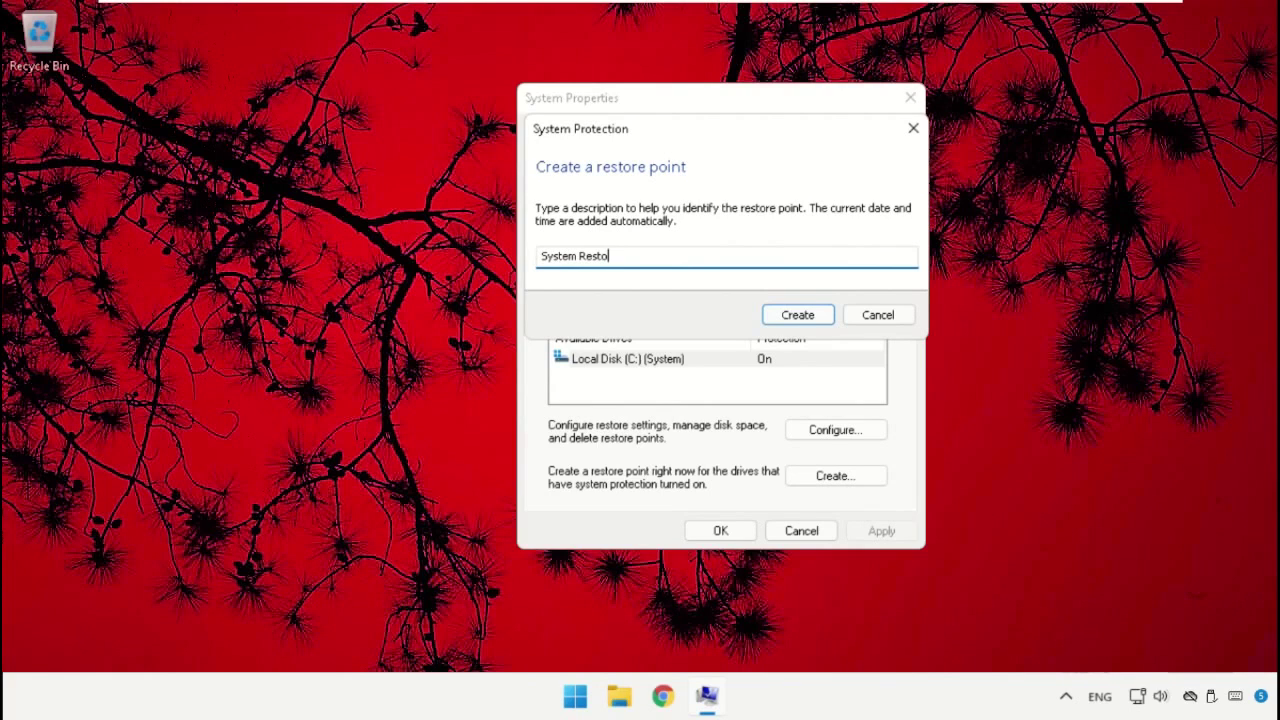
{"action": "type", "text": "re Point Two"}
{"action": "left_click", "coordinate": [799, 314]}
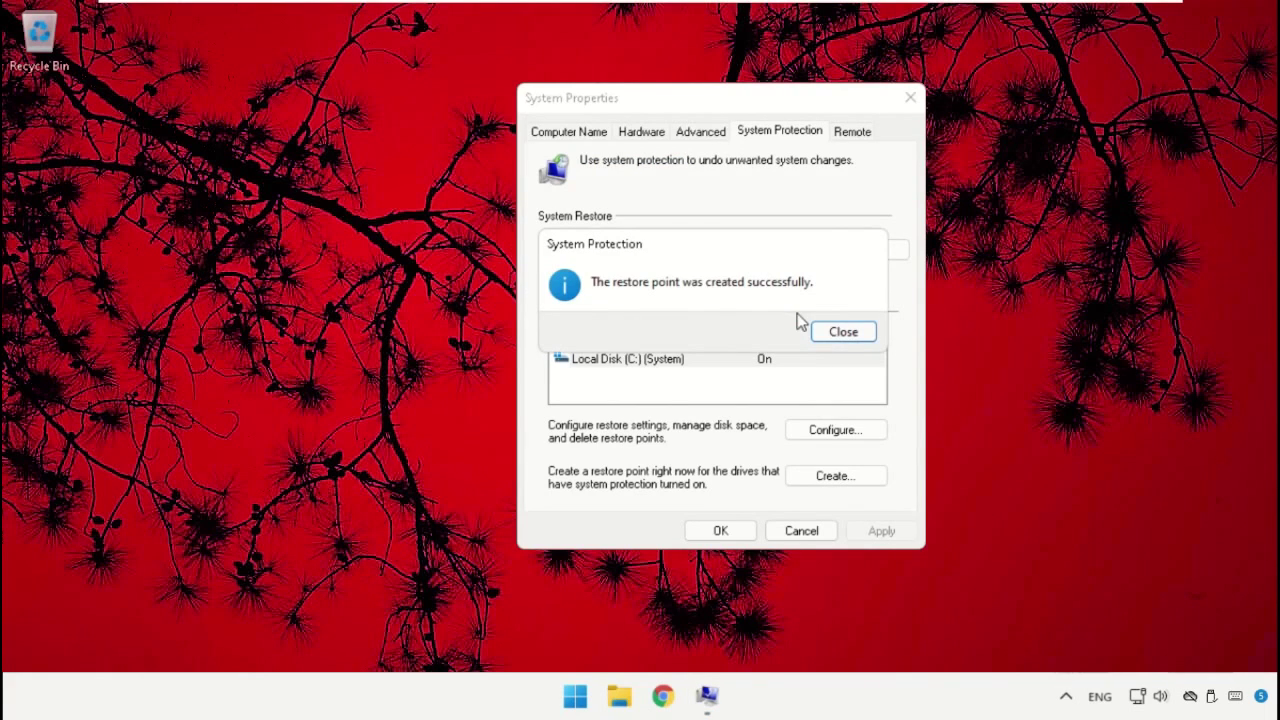
{"action": "left_click", "coordinate": [835, 336]}
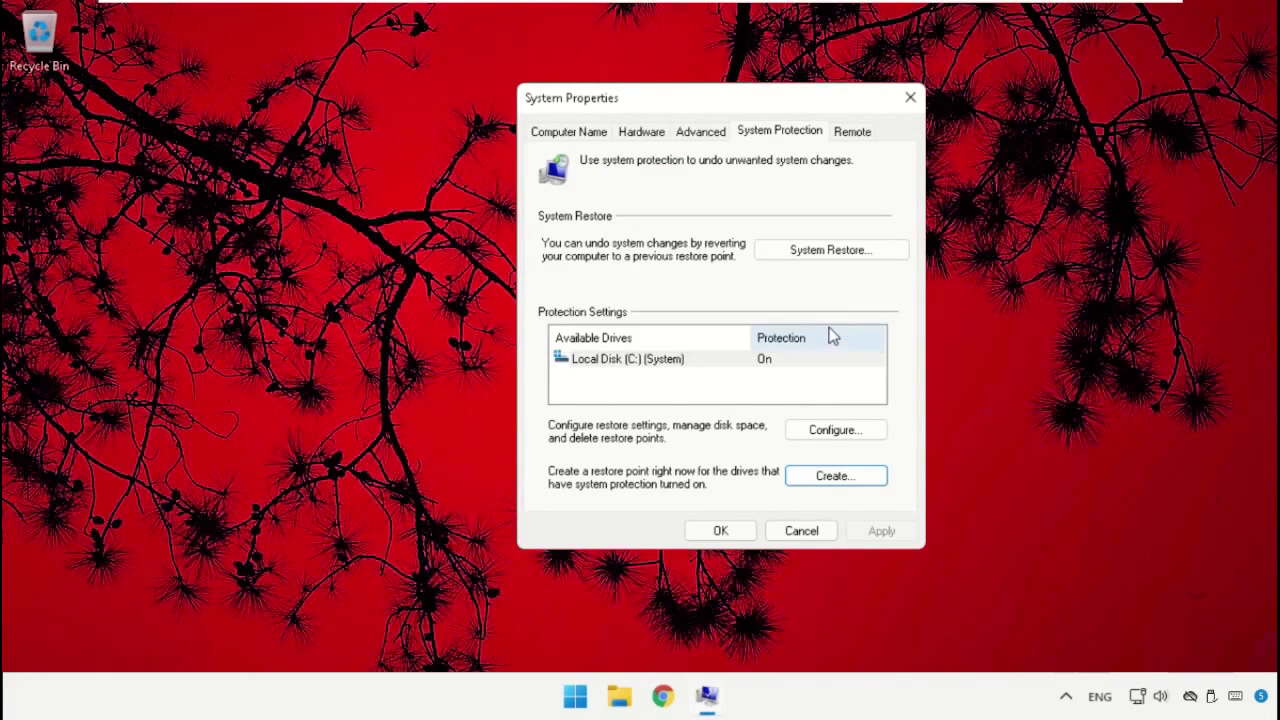
{"action": "left_click", "coordinate": [721, 531]}
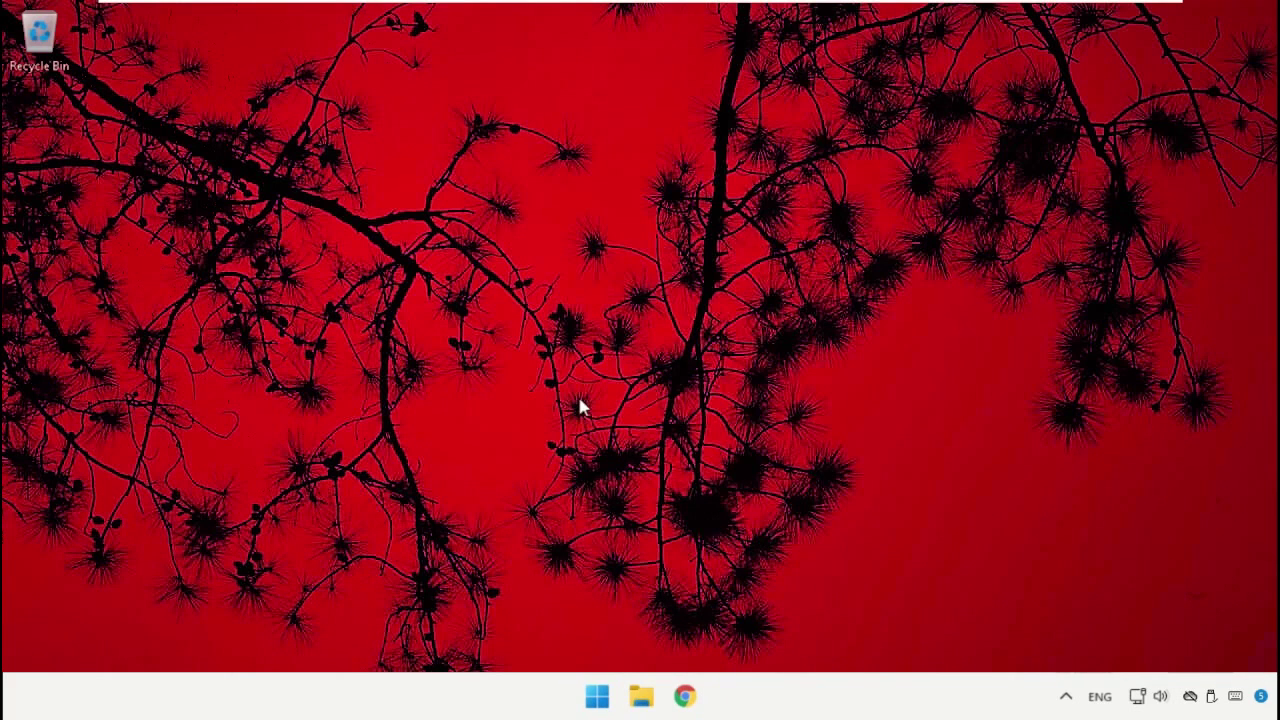
- Launch System Restore by running rstrui.exe from the Run dialog, moving the dialog nearer the screen's centre
{"action": "key", "text": "super+r"}
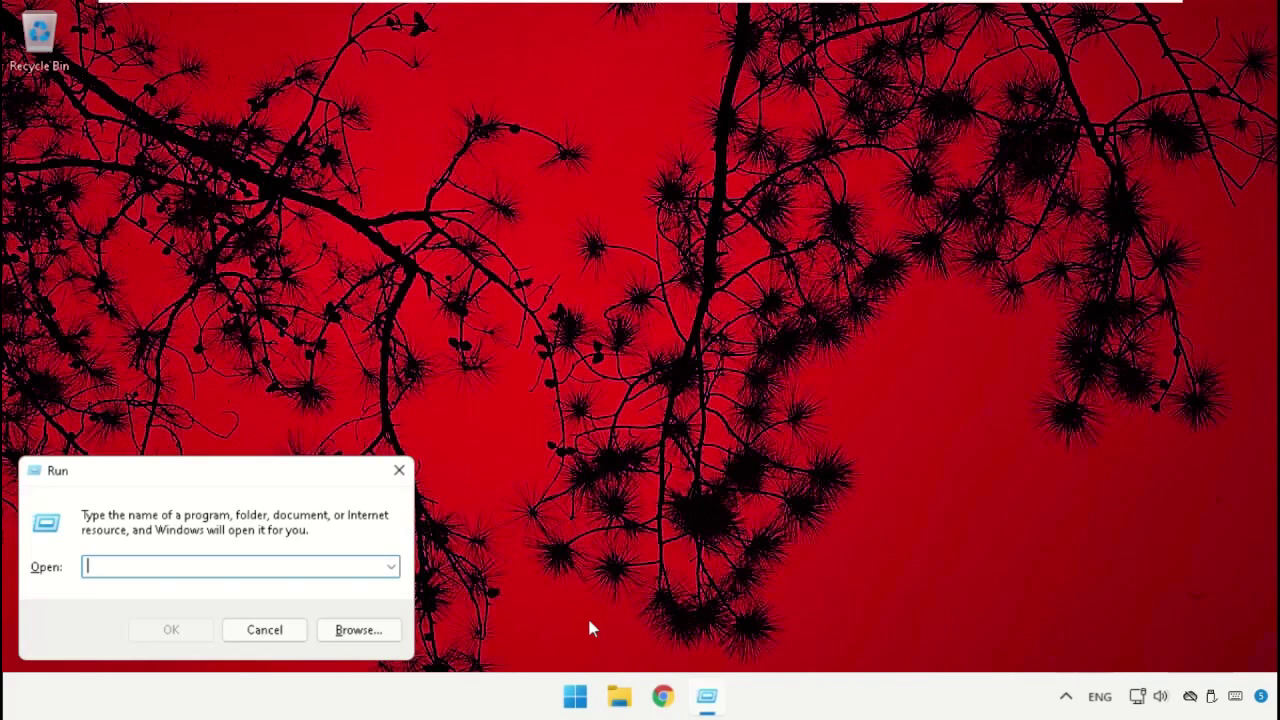
{"action": "type", "text": "rst"}
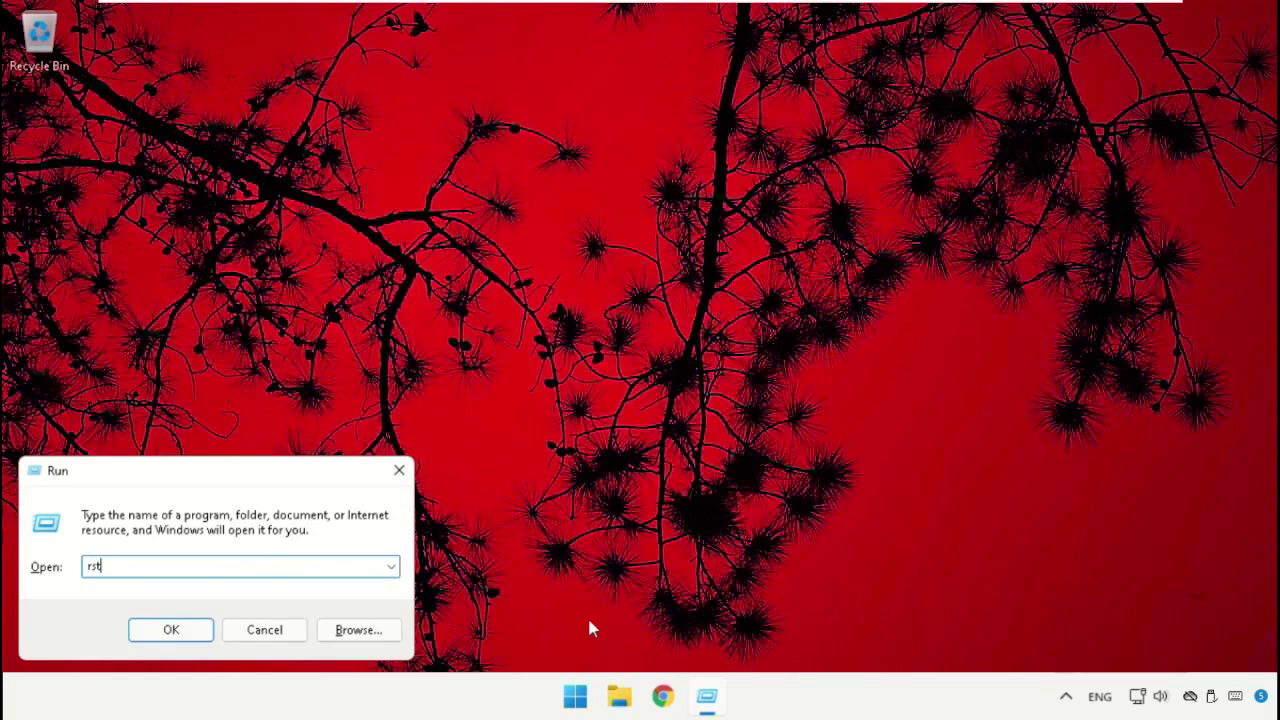
{"action": "type", "text": "rui.exe"}
{"action": "left_click_drag", "start_coordinate": [217, 472], "coordinate": [566, 330]}
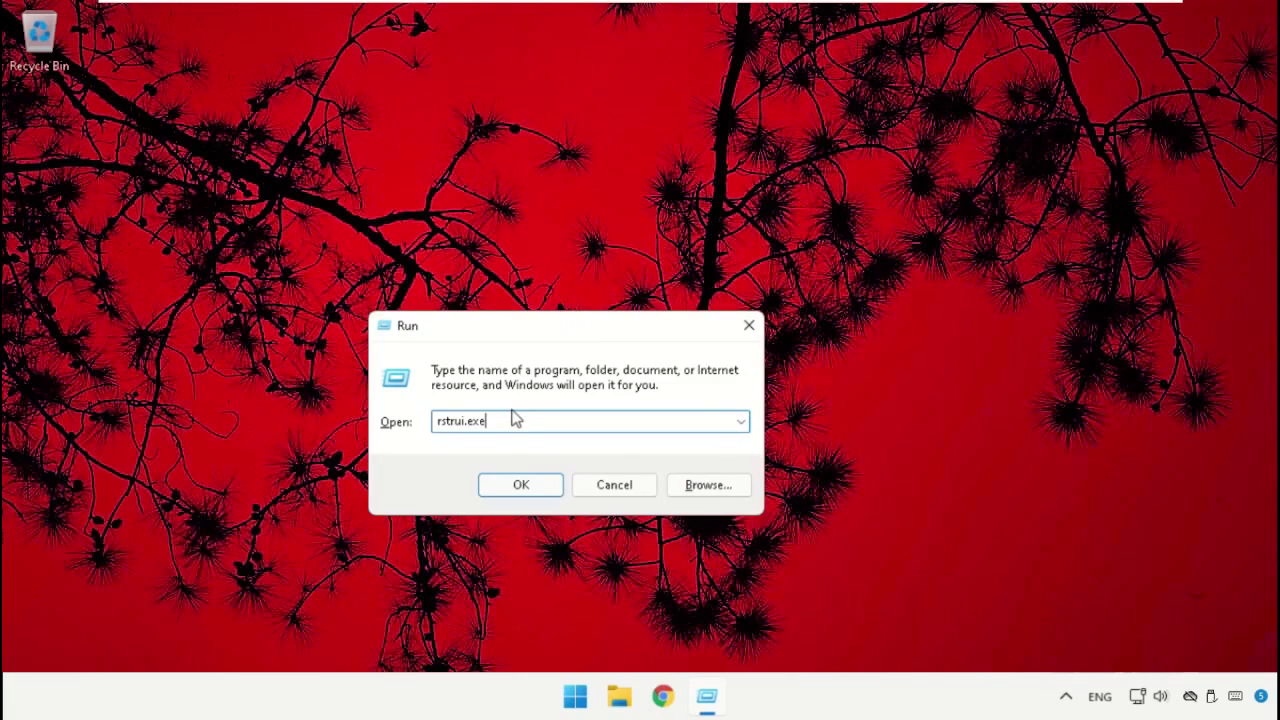
{"action": "left_click", "coordinate": [516, 484]}
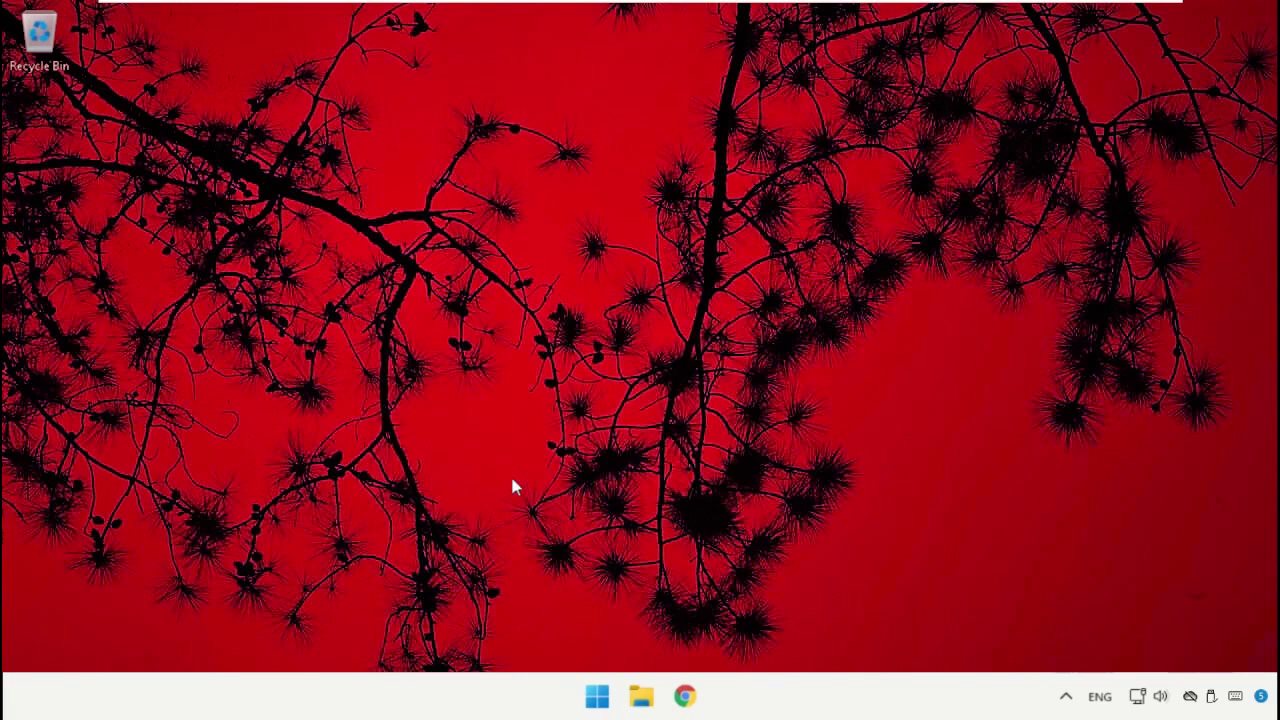
- Restore the computer to the "System Restore Point Two" restore point and confirm starting the uninterruptible restore
{"action": "left_click", "coordinate": [786, 564]}
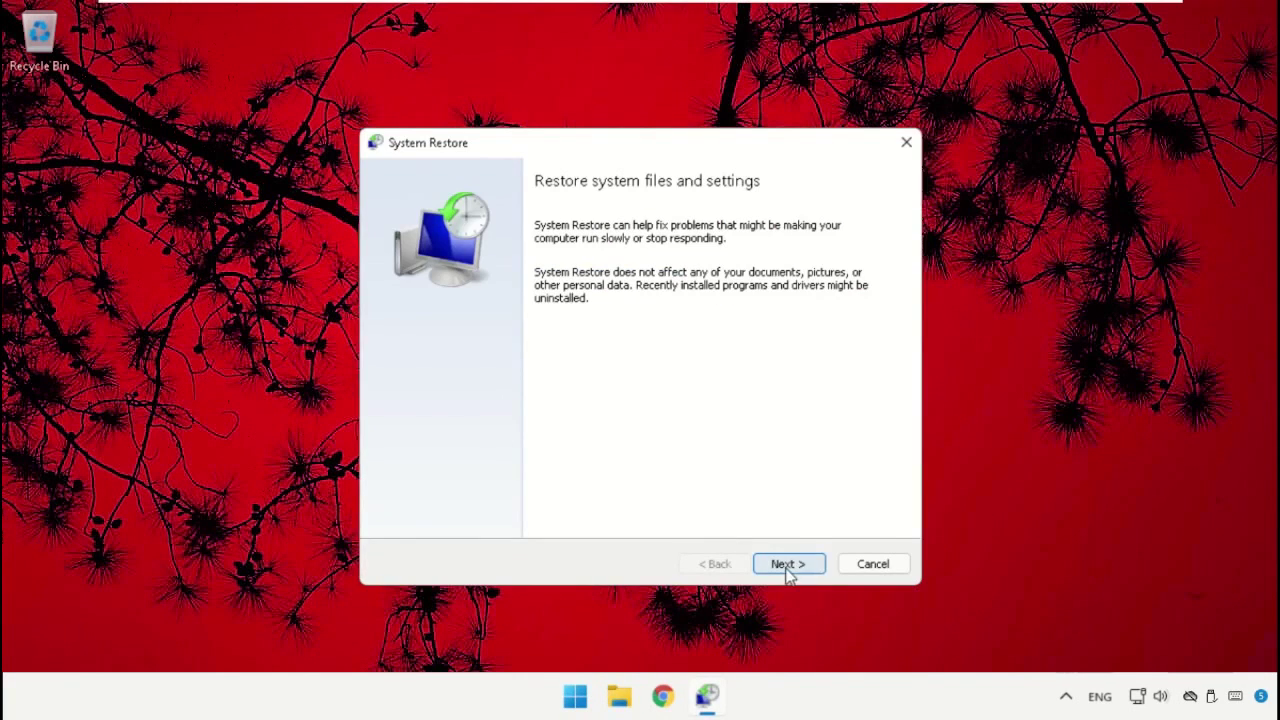
{"action": "left_click", "coordinate": [636, 312]}
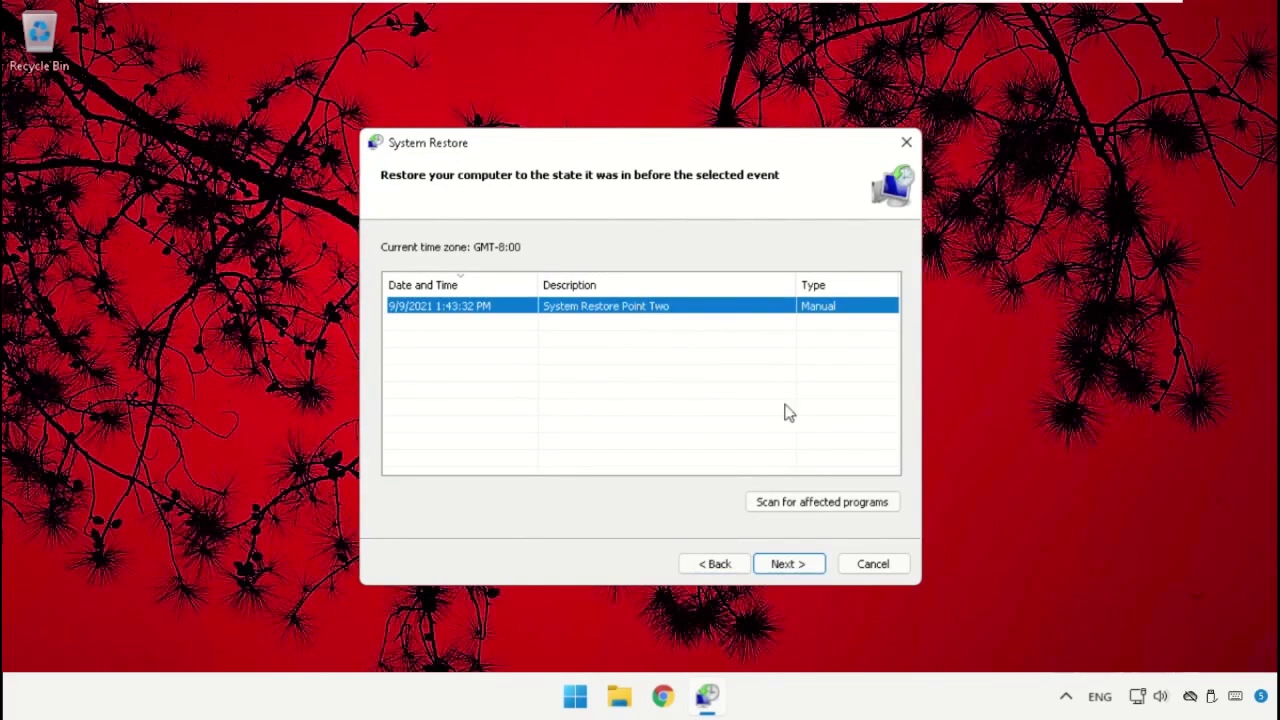
{"action": "left_click", "coordinate": [778, 565]}
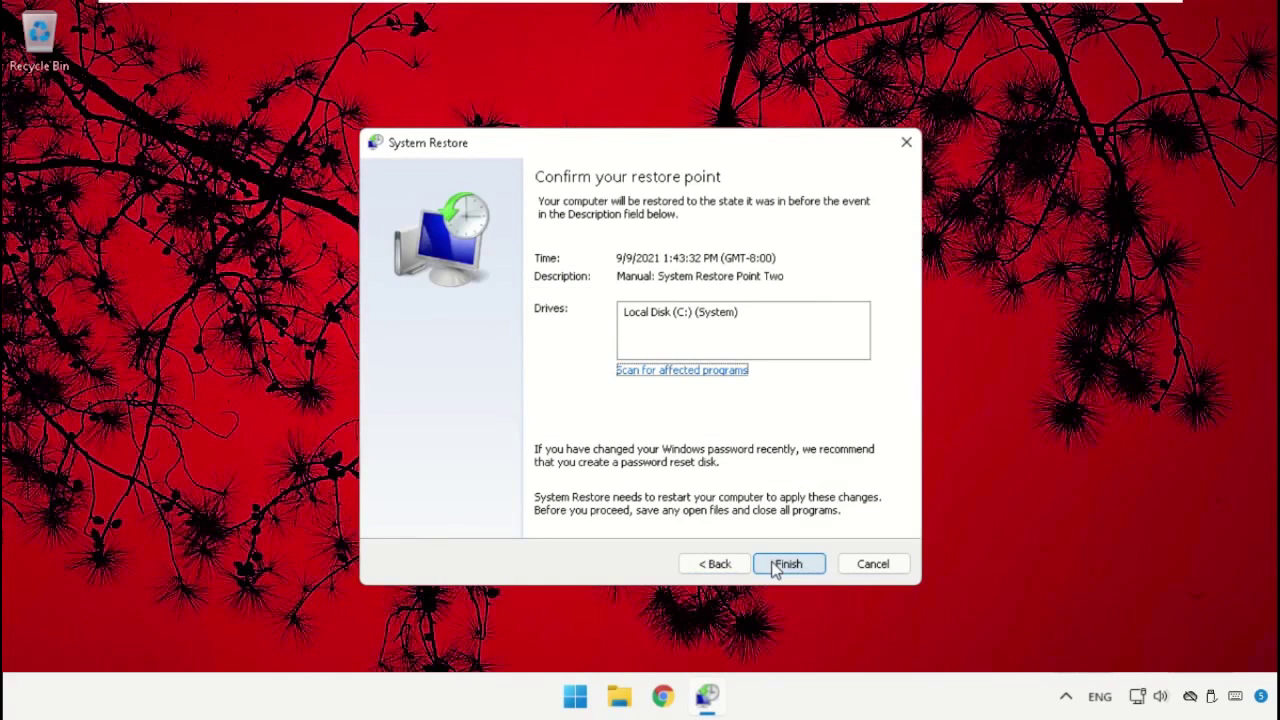
{"action": "left_click", "coordinate": [776, 566]}
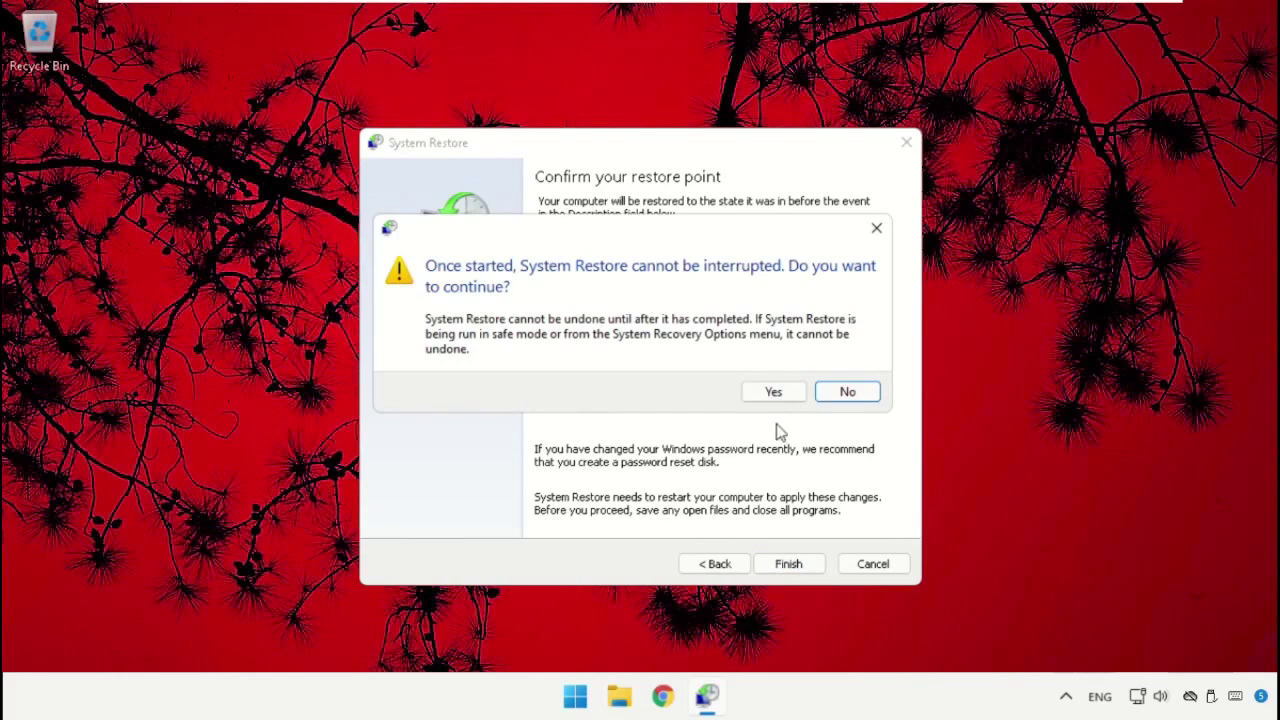
{"action": "left_click", "coordinate": [773, 391]}
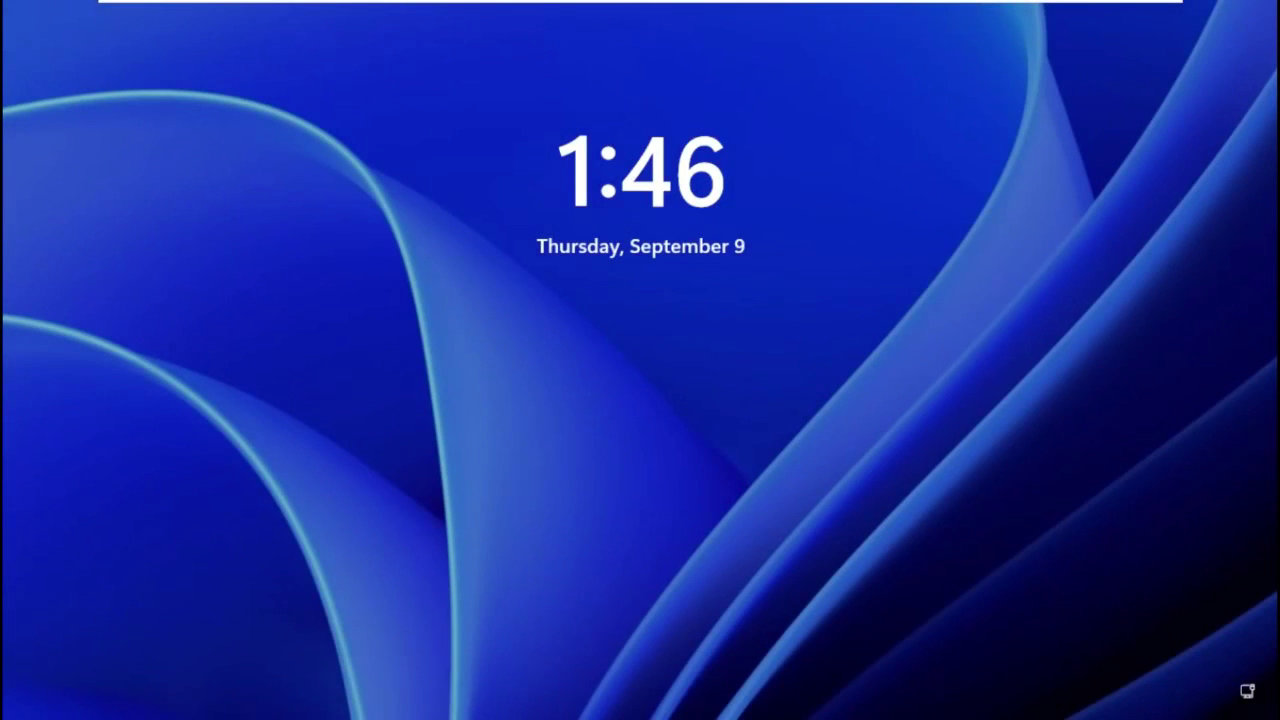
- Dismiss the lock screen and sign in to the preselected account with its password
{"action": "key", "text": "space"}
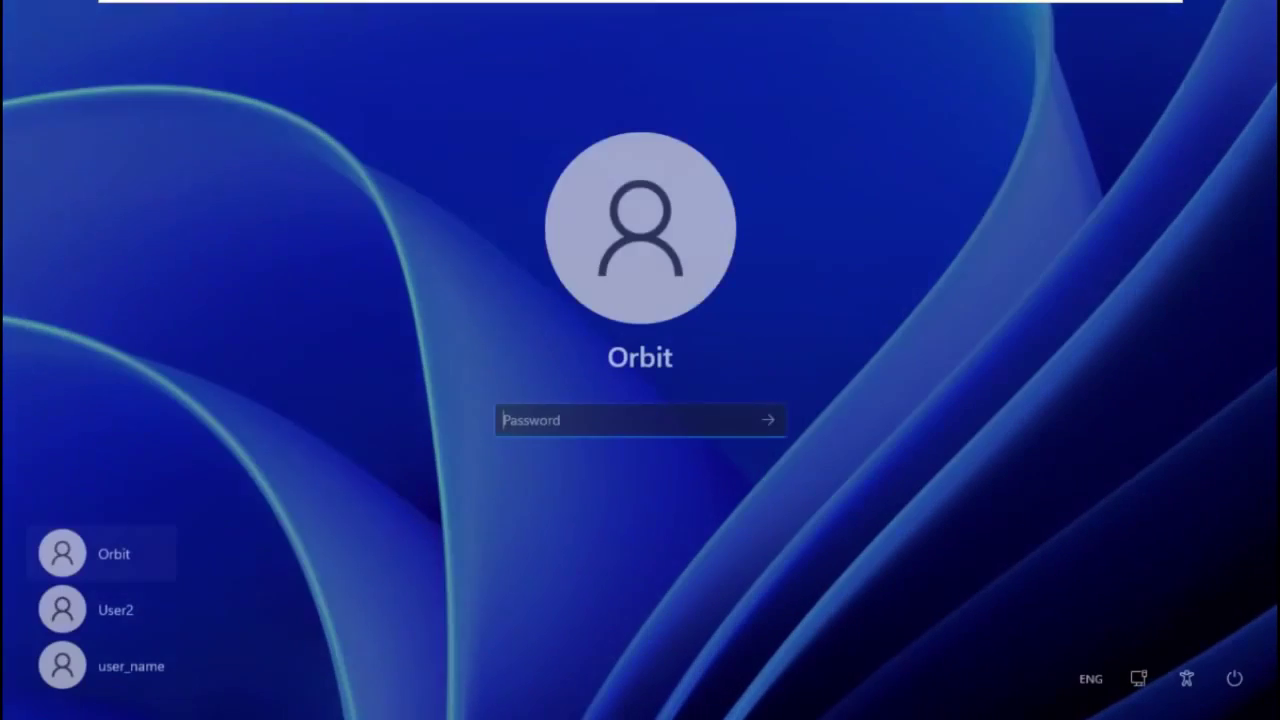
{"action": "type", "text": "••"}
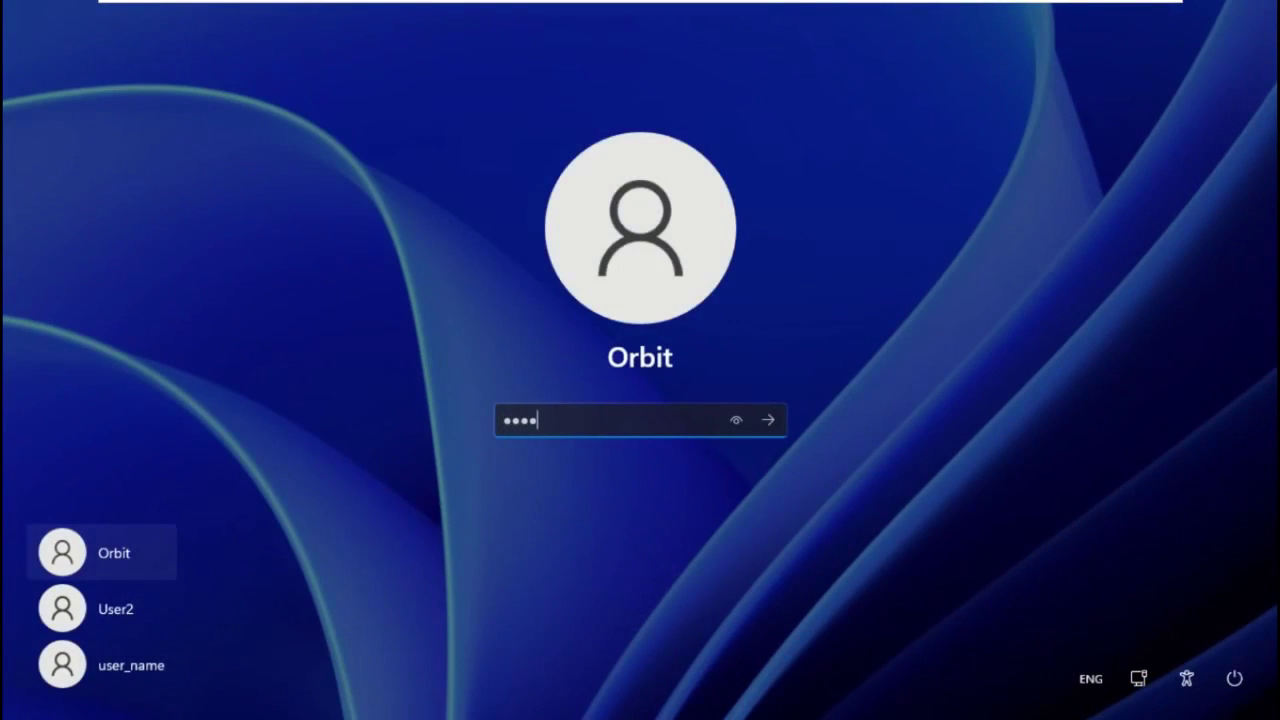
{"action": "key", "text": "Return"}
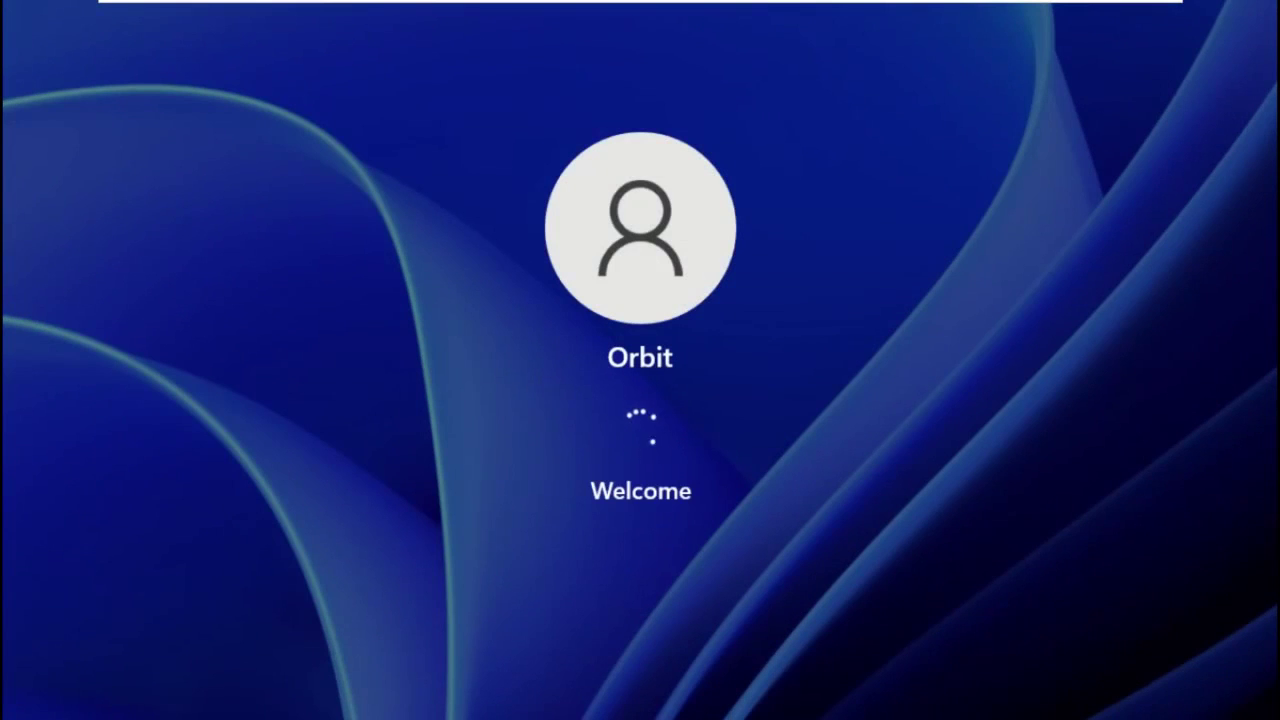